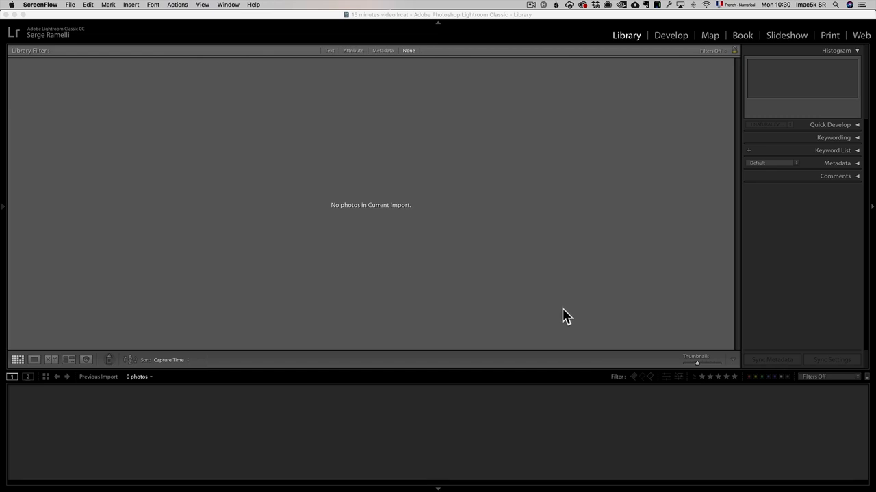
# Open the Import dialog with the memory card selected as the source
pyautogui.click(161, 94)
pyautogui.click(66, 4)
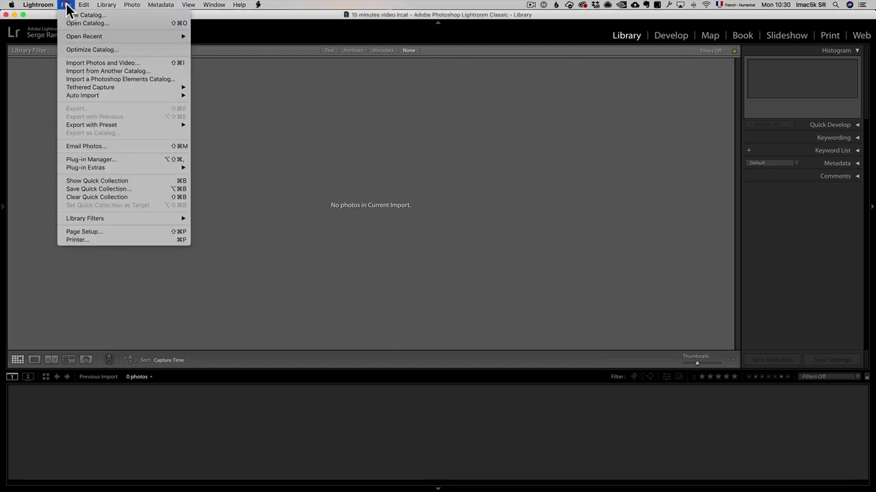
pyautogui.click(91, 61)
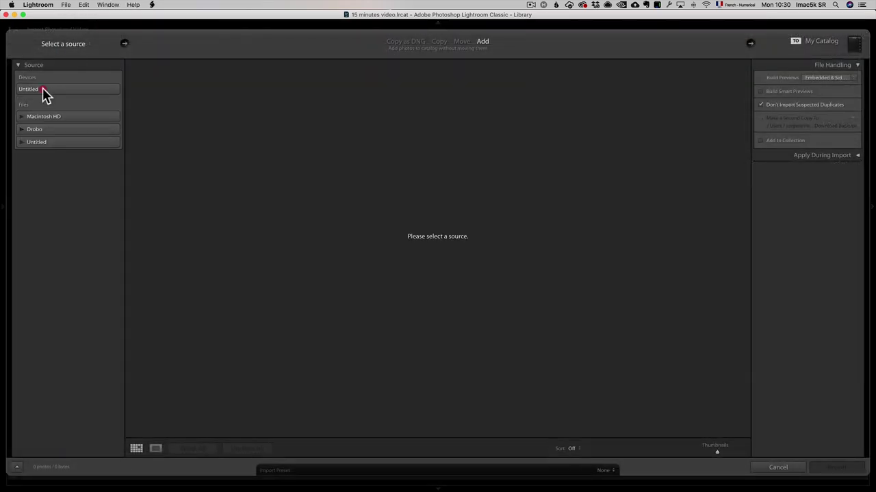
pyautogui.click(42, 89)
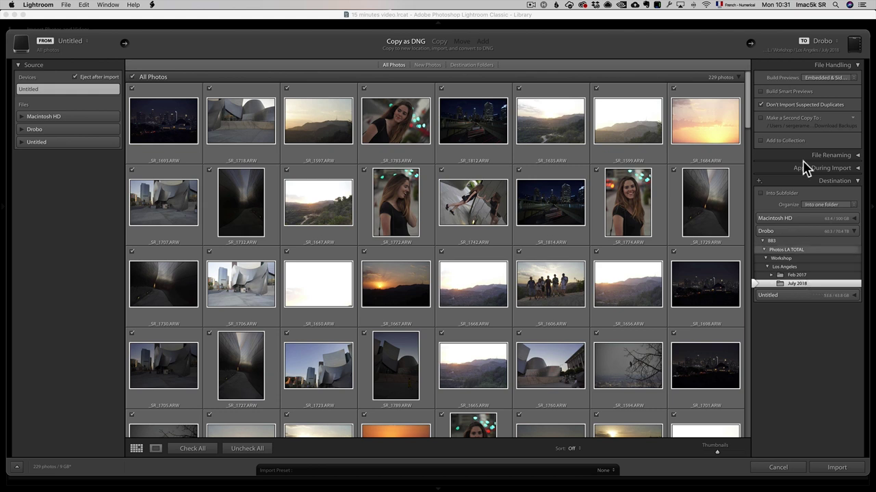
# Copy the photos as DNG into Drobo/July 2018 with Embedded & Sidecar previews and start the import
pyautogui.click(855, 219)
pyautogui.click(765, 261)
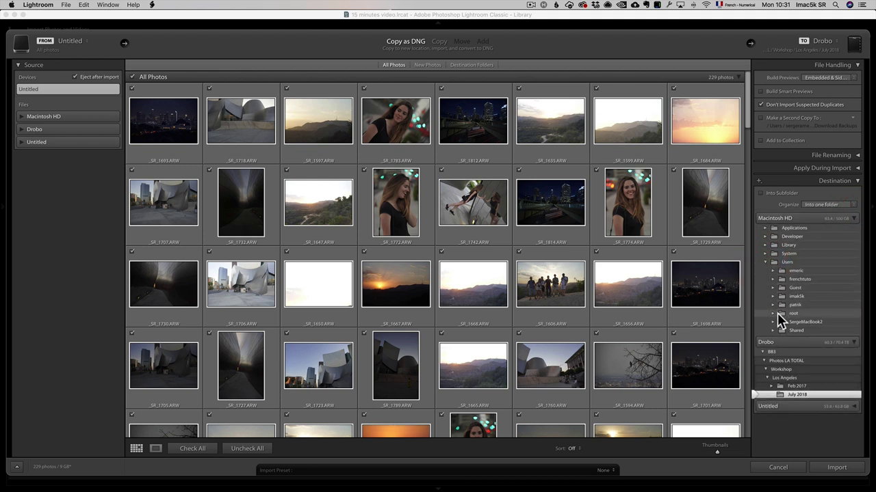
pyautogui.click(765, 262)
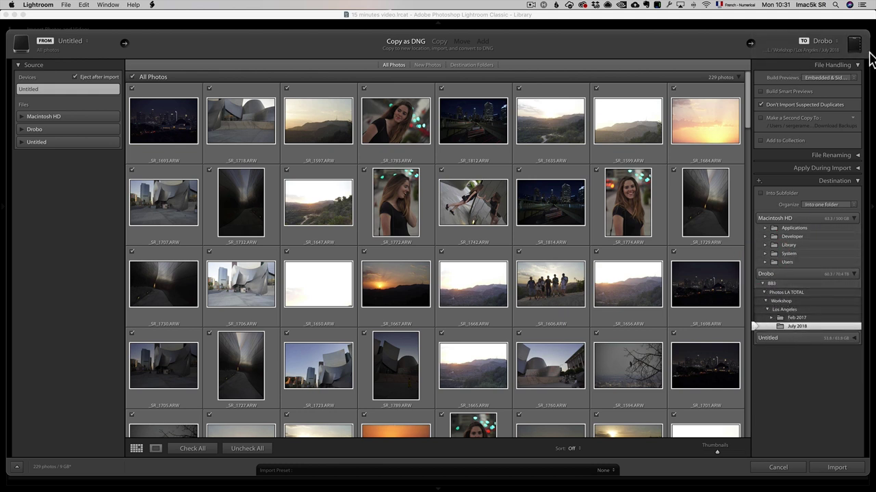
pyautogui.click(854, 78)
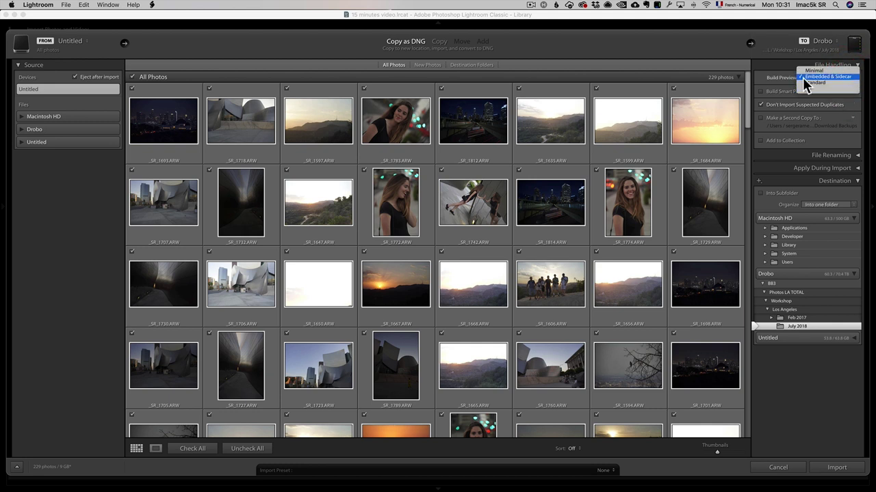
pyautogui.click(840, 76)
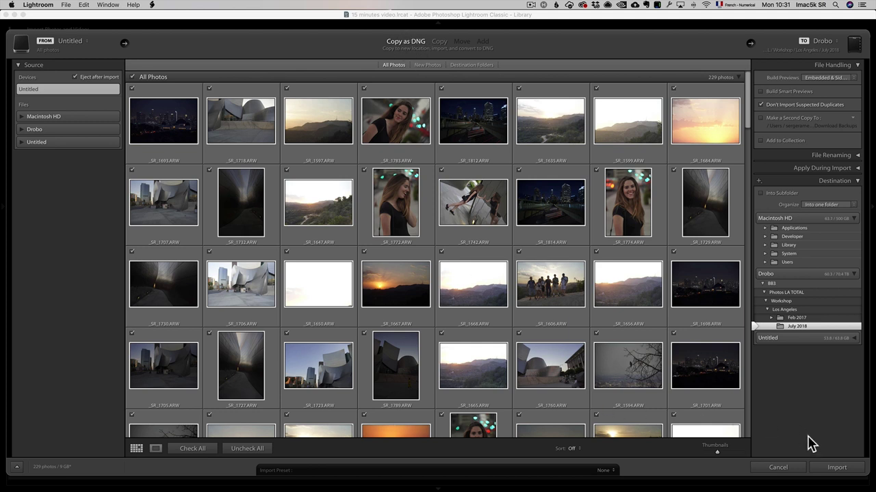
pyautogui.click(838, 471)
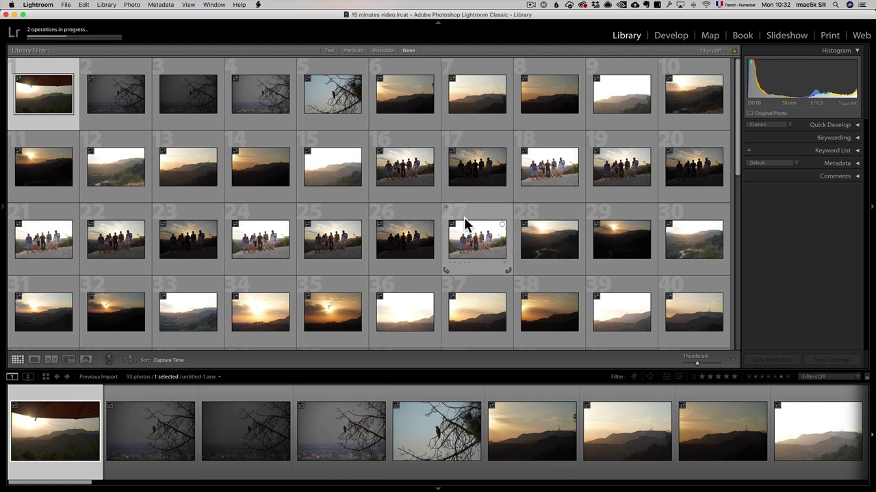
# Switch to Loupe view and step back and forth through the imported Hollywood sunset shots
pyautogui.click(34, 360)
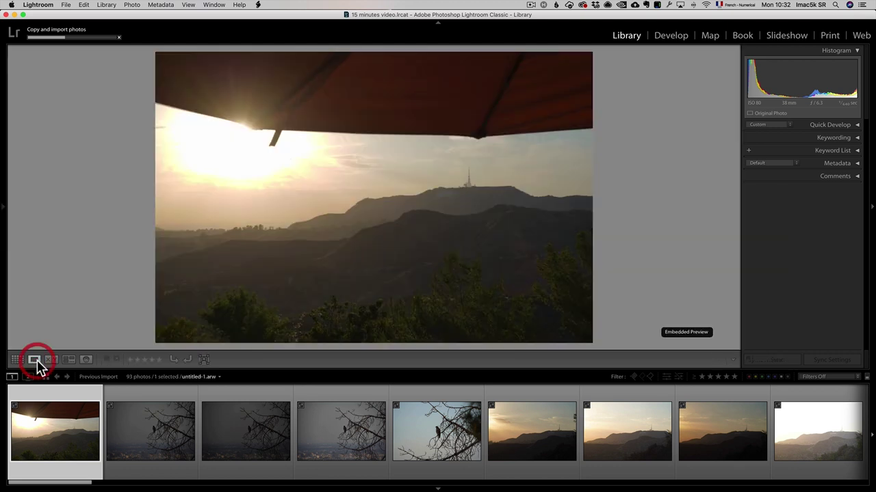
pyautogui.press('Right')
pyautogui.press('Right')
pyautogui.press('Right')
pyautogui.press('Right')
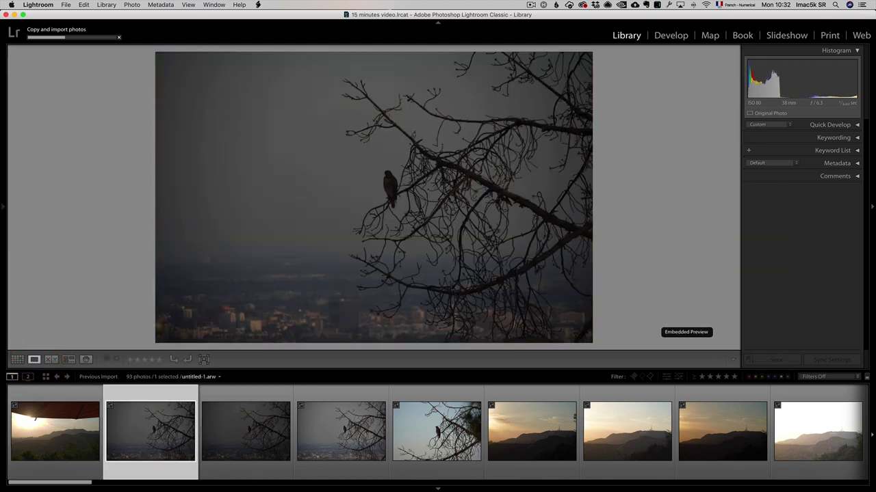
pyautogui.press('Left')
pyautogui.press('Left')
pyautogui.press('Left')
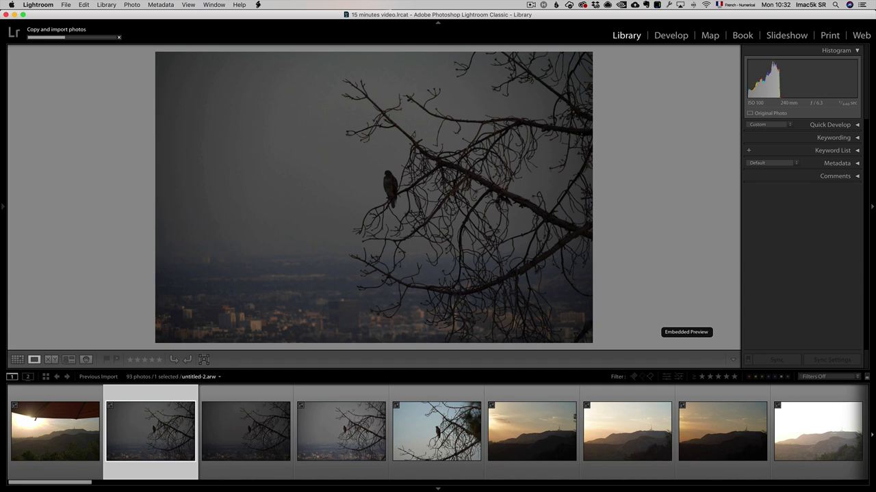
pyautogui.press('Right')
pyautogui.press('Right')
pyautogui.press('Left')
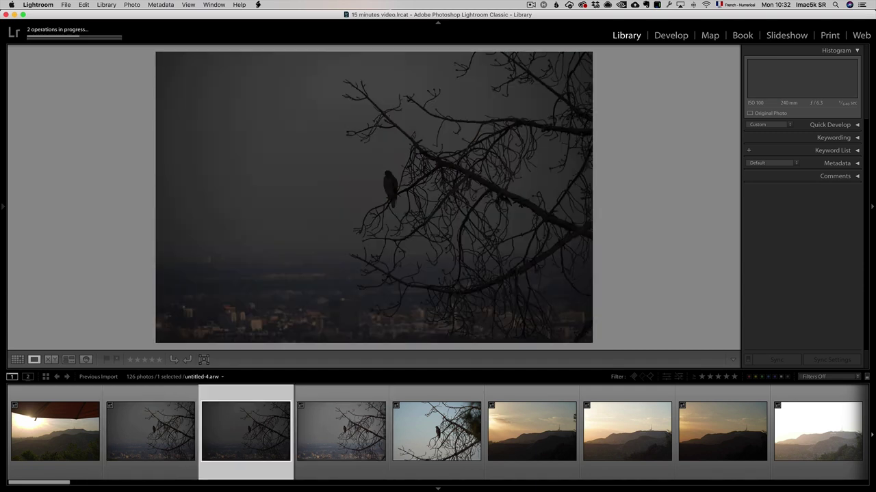
pyautogui.press('Right')
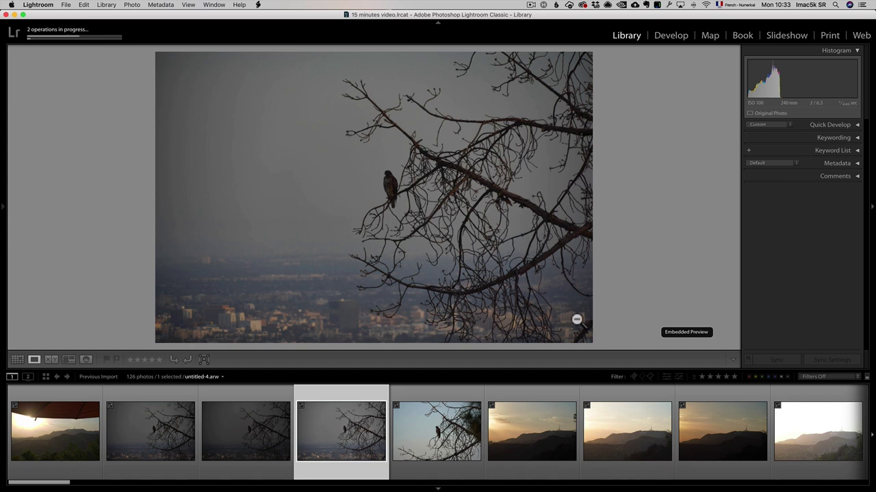
pyautogui.press('Left')
pyautogui.press('Left')
pyautogui.press('Left')
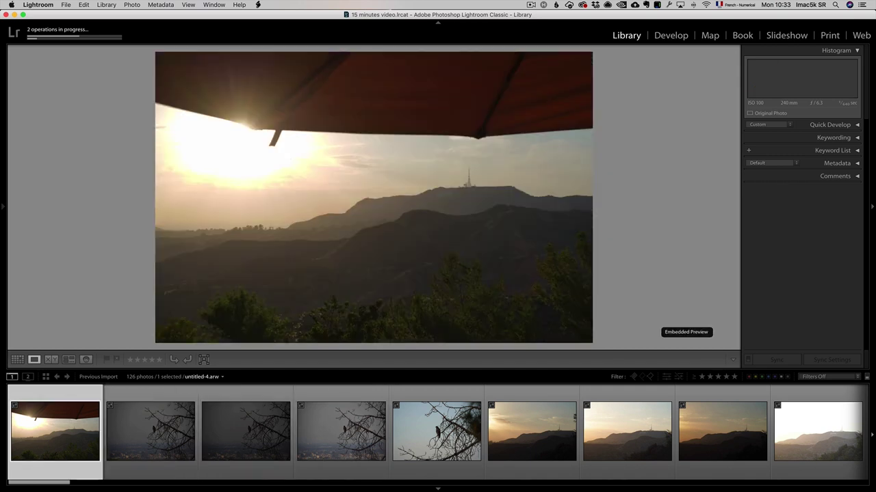
pyautogui.press('Right')
pyautogui.press('Right')
pyautogui.press('Right')
pyautogui.press('Right')
pyautogui.press('Right')
pyautogui.press('Right')
pyautogui.press('Right')
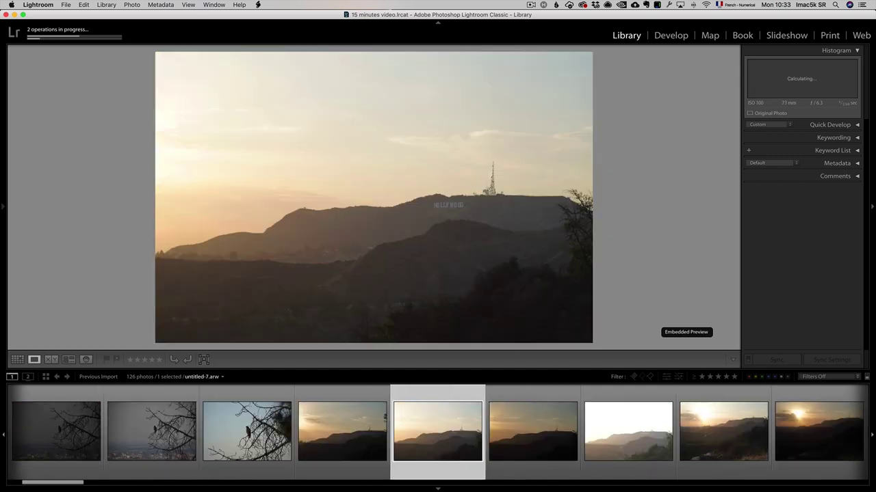
pyautogui.press('Left')
pyautogui.press('Left')
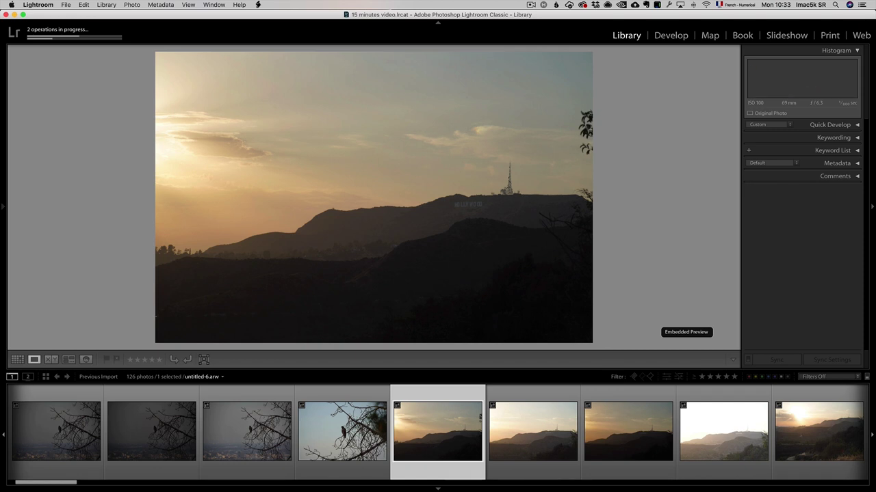
pyautogui.press('Right')
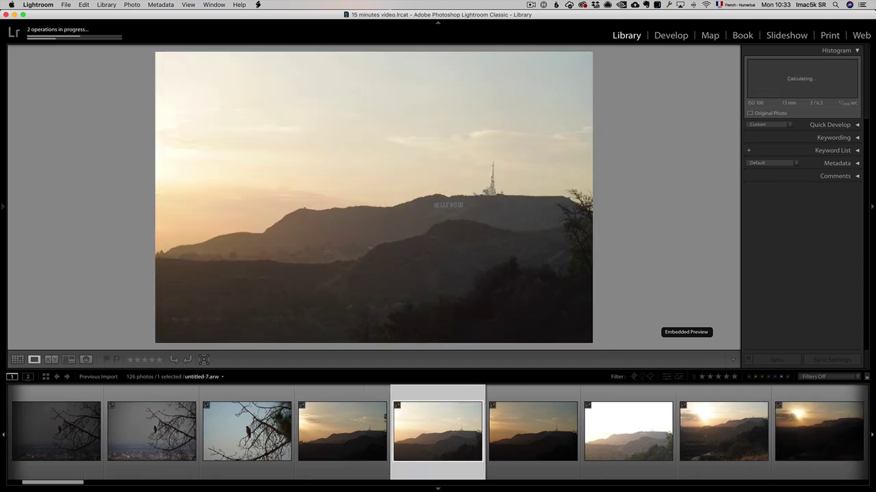
pyautogui.press('Left')
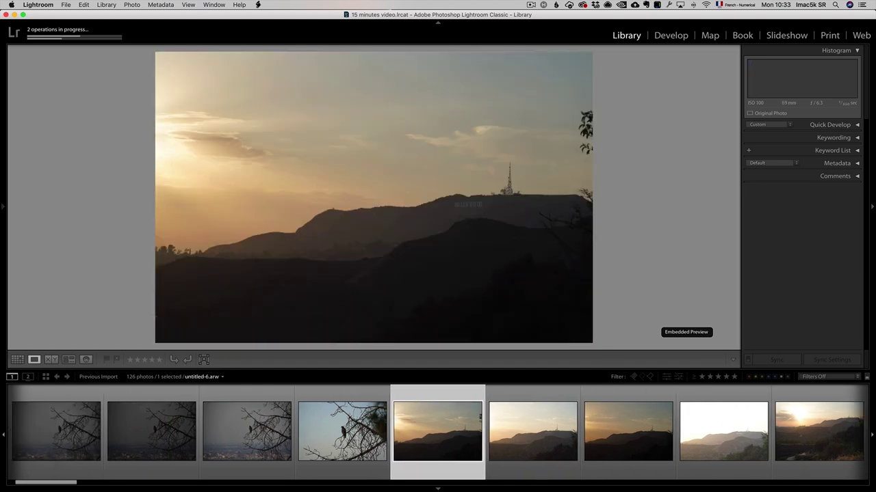
pyautogui.press('Right')
pyautogui.press('Right')
pyautogui.press('Right')
pyautogui.press('Right')
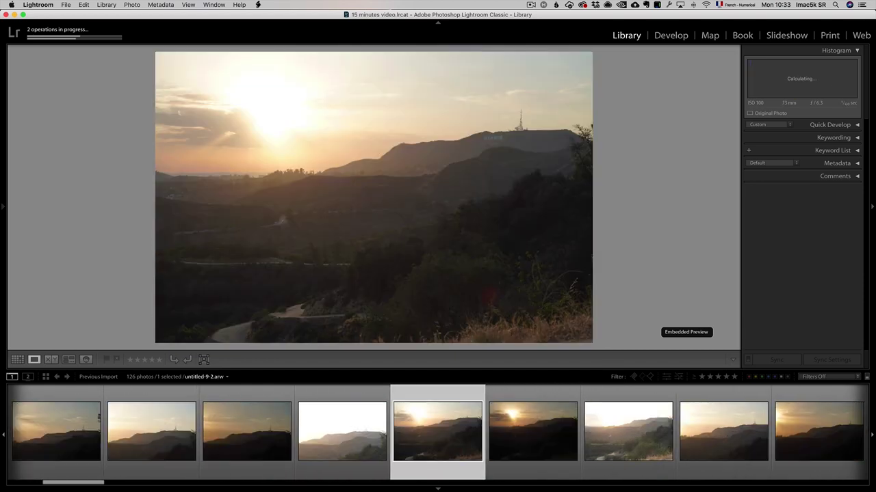
pyautogui.press('Right')
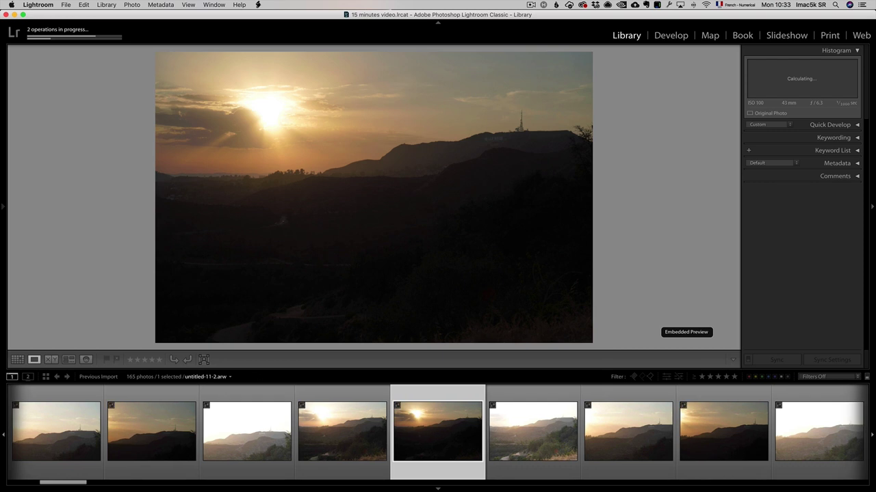
pyautogui.press('Right')
pyautogui.press('Right')
pyautogui.press('Right')
pyautogui.press('Right')
pyautogui.press('Right')
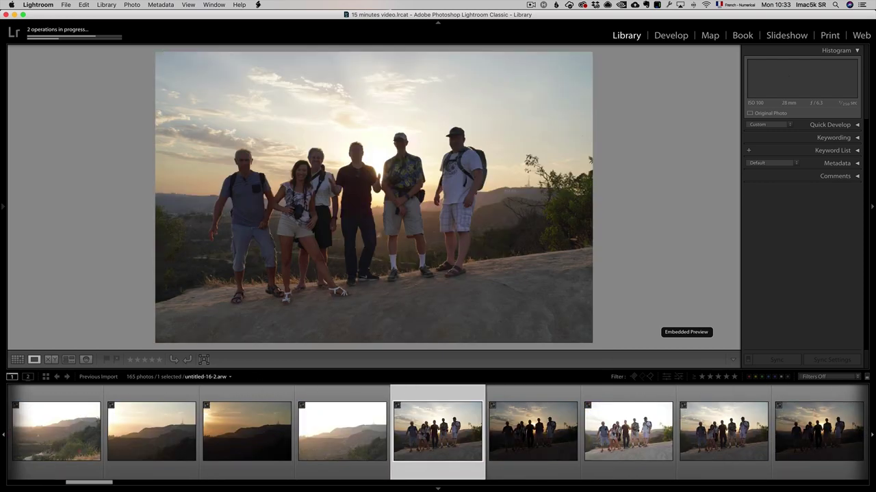
# Give a group shot a one-star rating and move on to the sunset landscapes
pyautogui.press('Right')
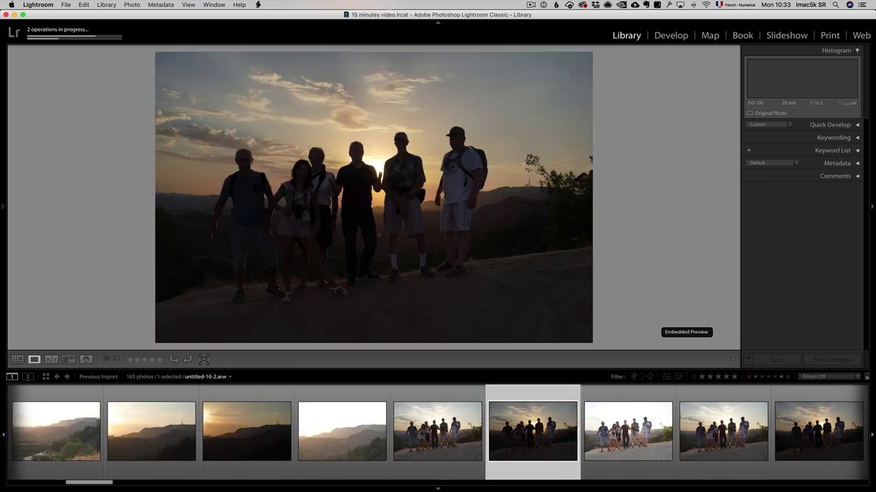
pyautogui.press('Right')
pyautogui.press('Right')
pyautogui.press('Right')
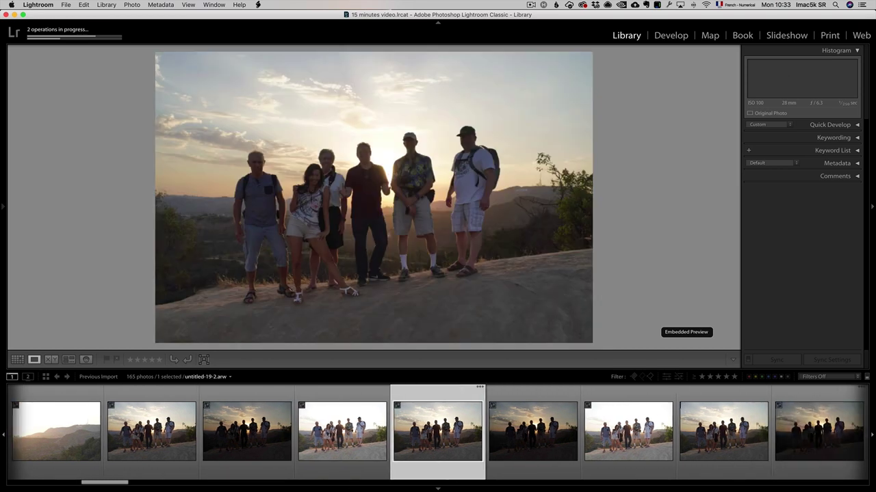
pyautogui.press('1')
pyautogui.press('Right')
pyautogui.press('Right')
pyautogui.press('Right')
pyautogui.press('Right')
pyautogui.press('Right')
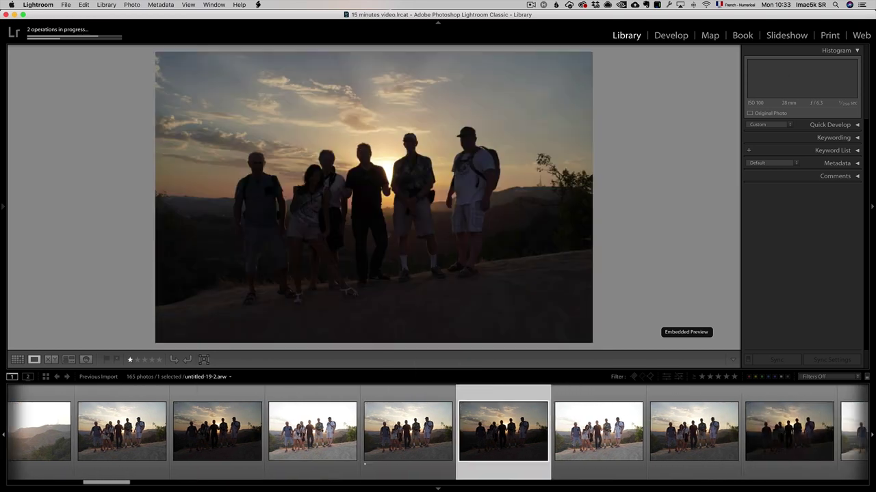
pyautogui.press('Right')
pyautogui.press('Right')
pyautogui.press('Right')
pyautogui.press('Right')
pyautogui.press('Right')
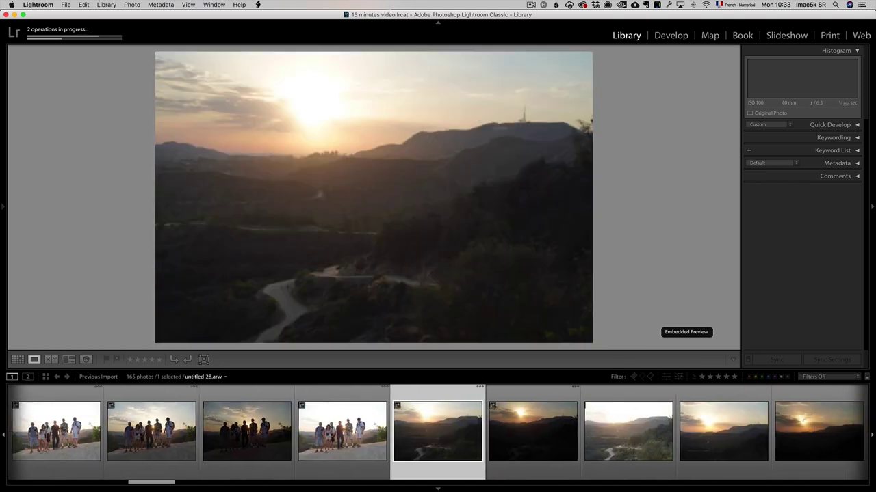
# Step one by one through the remaining hillside sunset photos
pyautogui.press('Right')
pyautogui.press('Right')
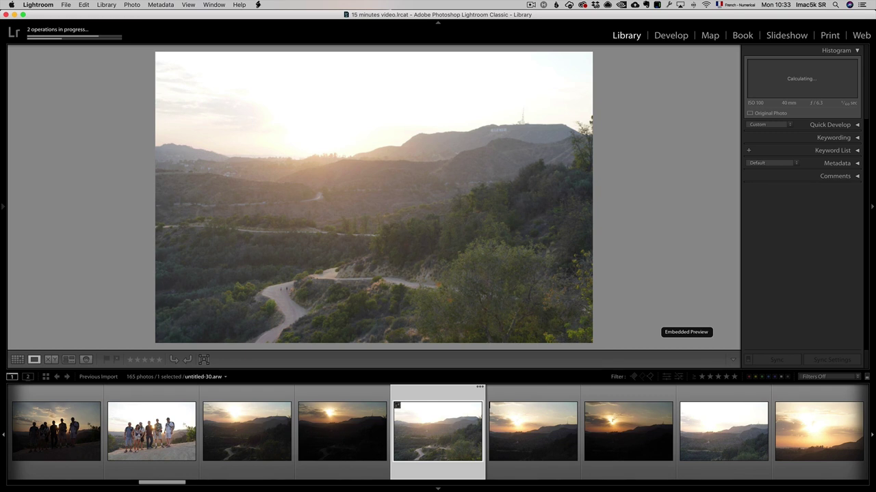
pyautogui.press('Right')
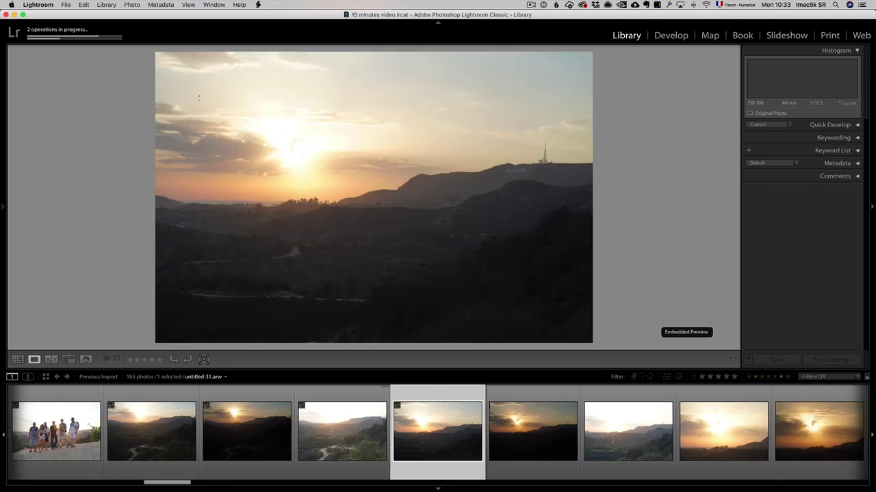
pyautogui.press('Right')
pyautogui.press('Right')
pyautogui.press('Right')
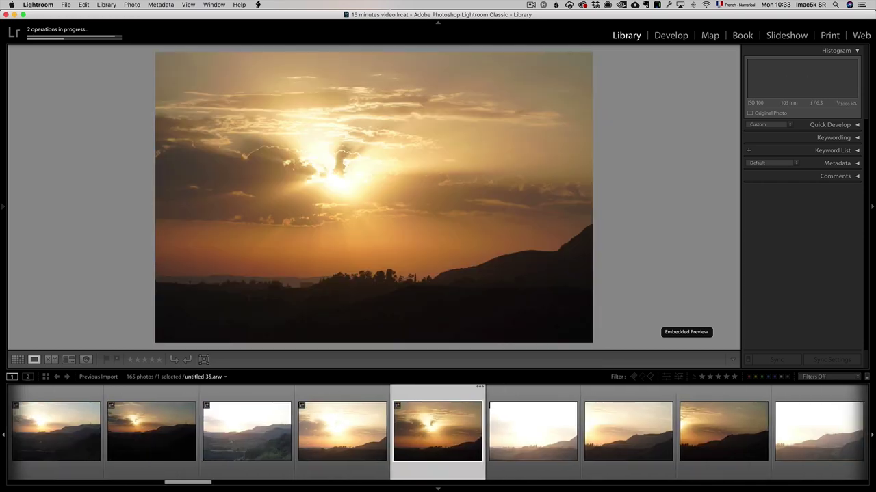
pyautogui.press('Right')
pyautogui.press('Right')
pyautogui.press('Right')
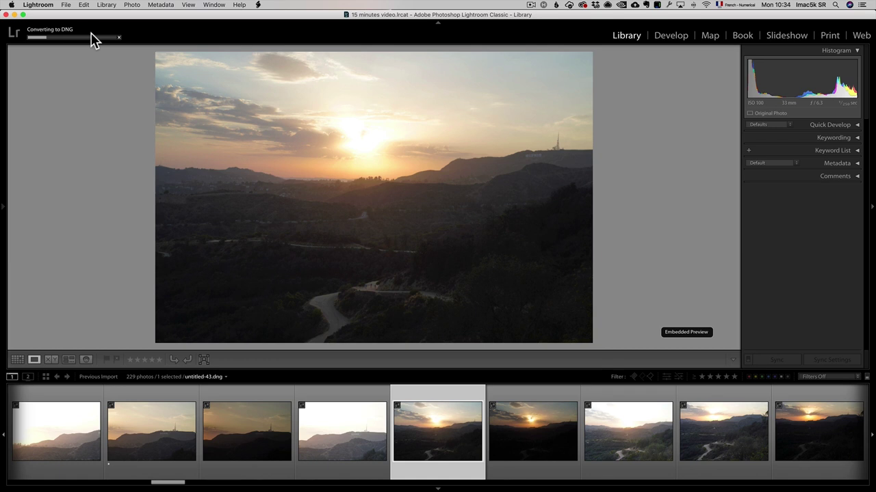
pyautogui.press('Right')
pyautogui.press('Right')
pyautogui.press('Right')
pyautogui.press('Right')
pyautogui.press('Right')
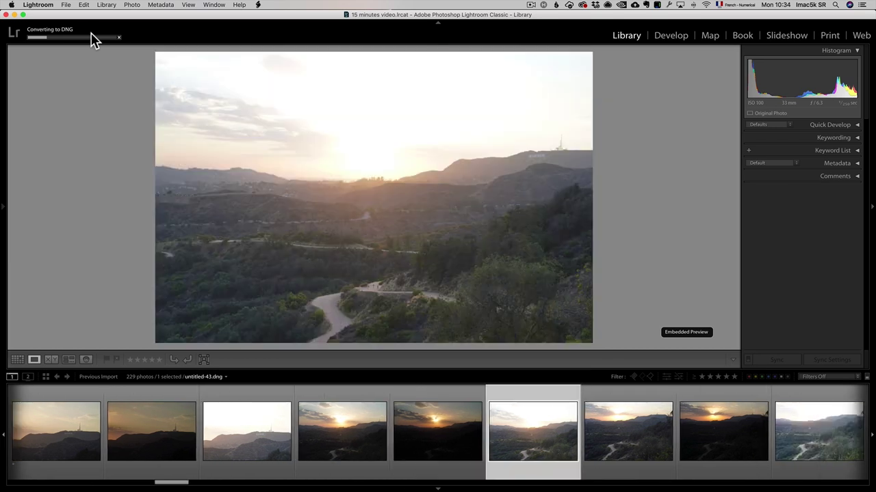
pyautogui.press('Right')
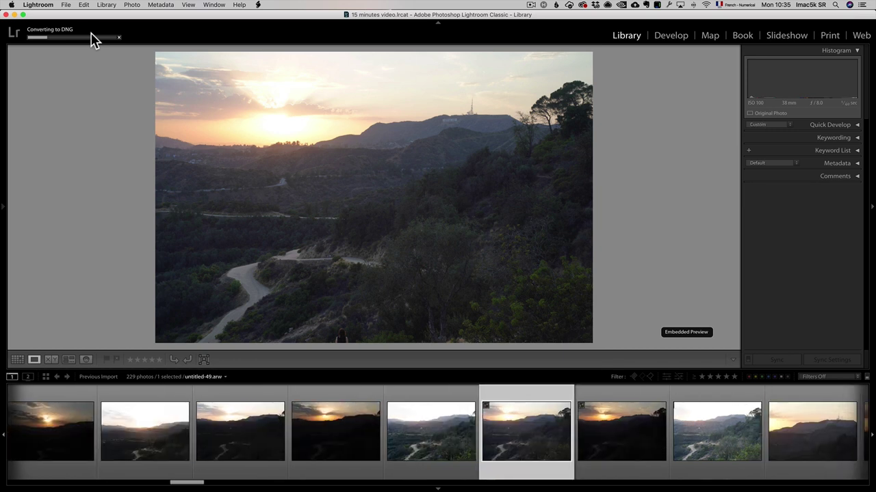
pyautogui.press('Right')
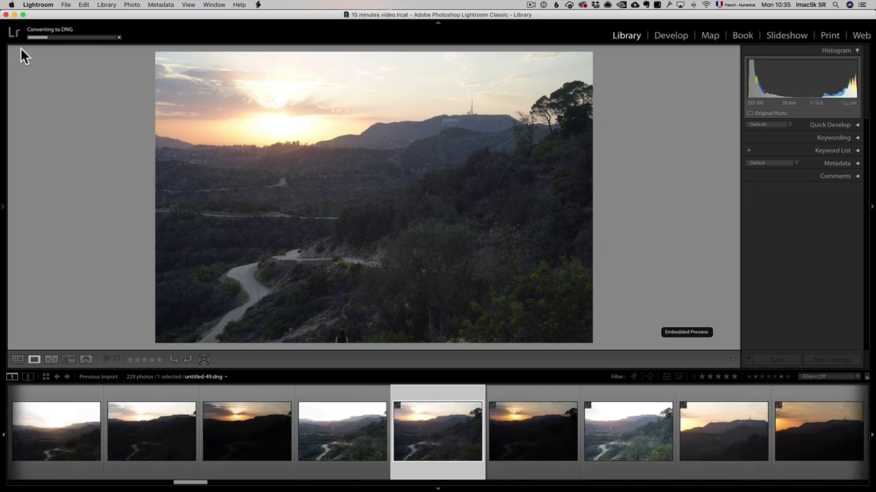
pyautogui.press('Right')
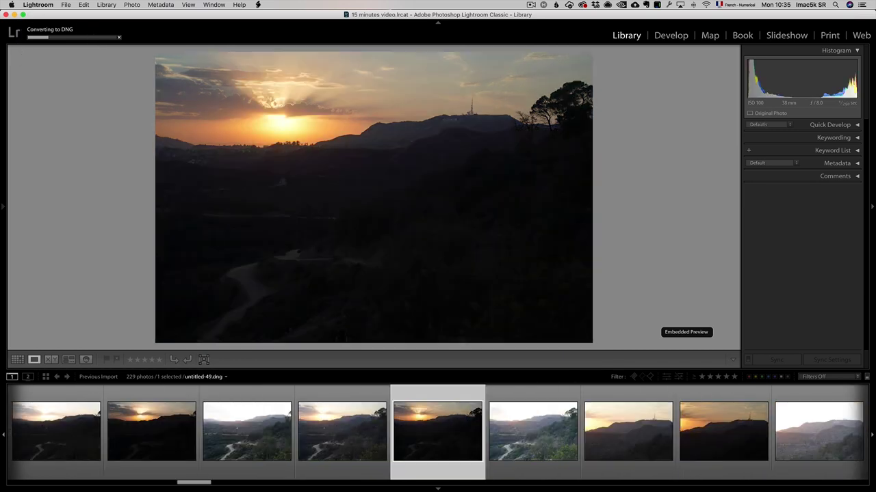
pyautogui.press('Right')
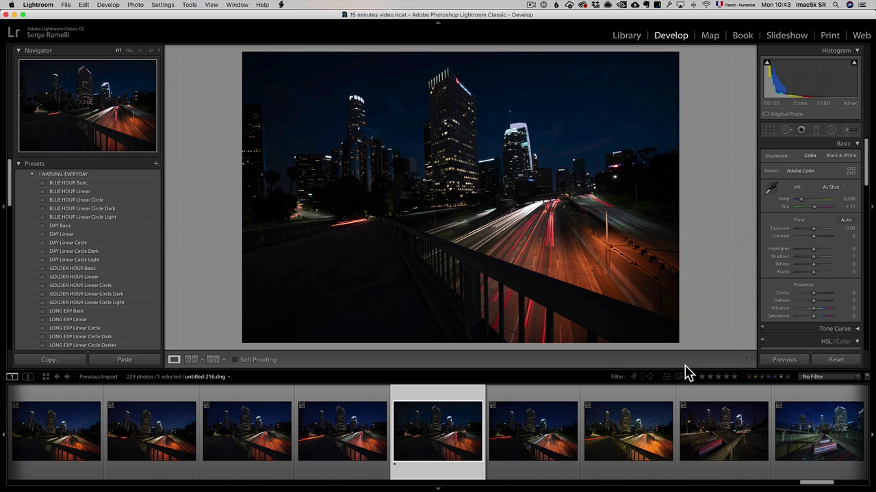
# Filter to one-star-plus photos, open the night city observatory shot, and set Shadows to +100
pyautogui.press('Right')
pyautogui.press('Right')
pyautogui.press('Right')
pyautogui.click(701, 377)
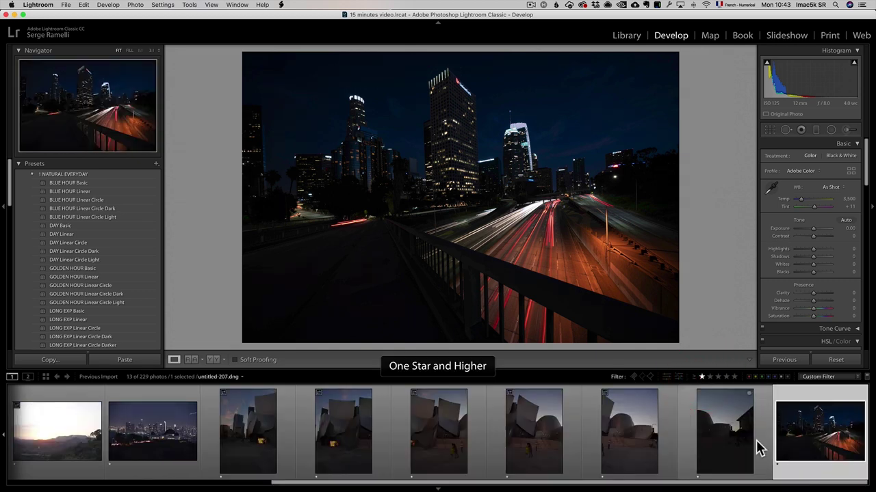
pyautogui.moveTo(745, 486); pyautogui.dragTo(568, 479)
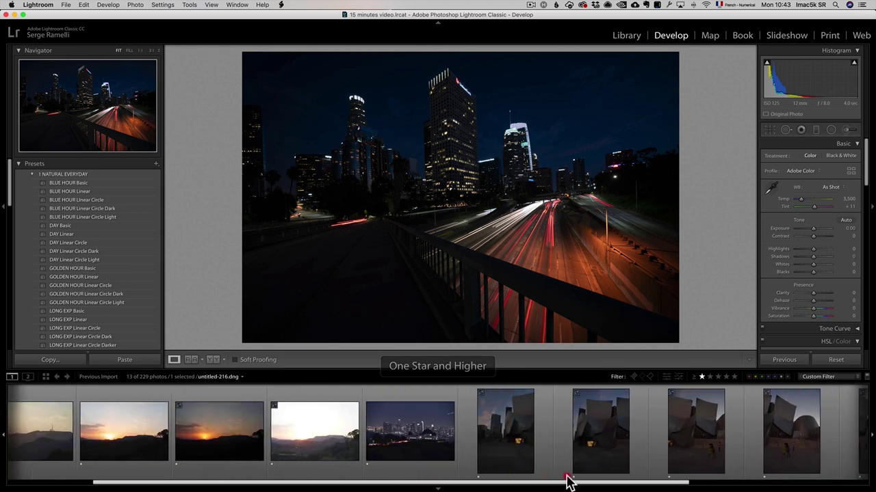
pyautogui.click(404, 427)
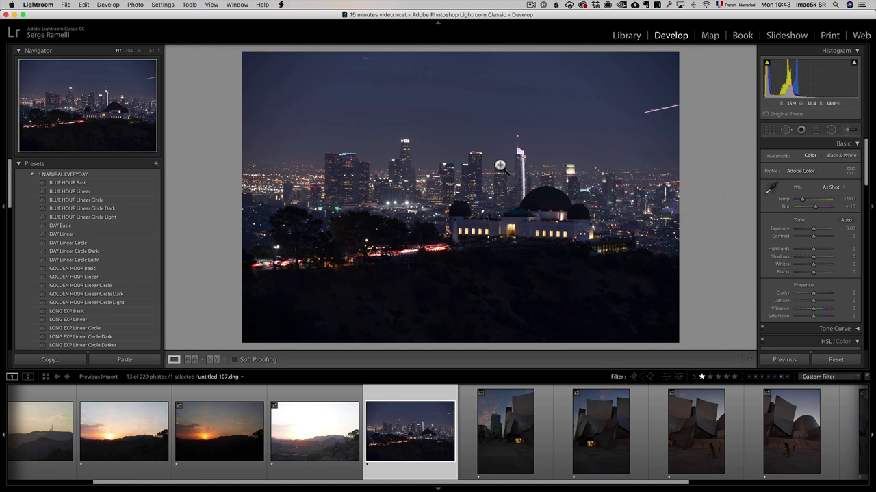
pyautogui.moveTo(813, 257); pyautogui.dragTo(795, 258)
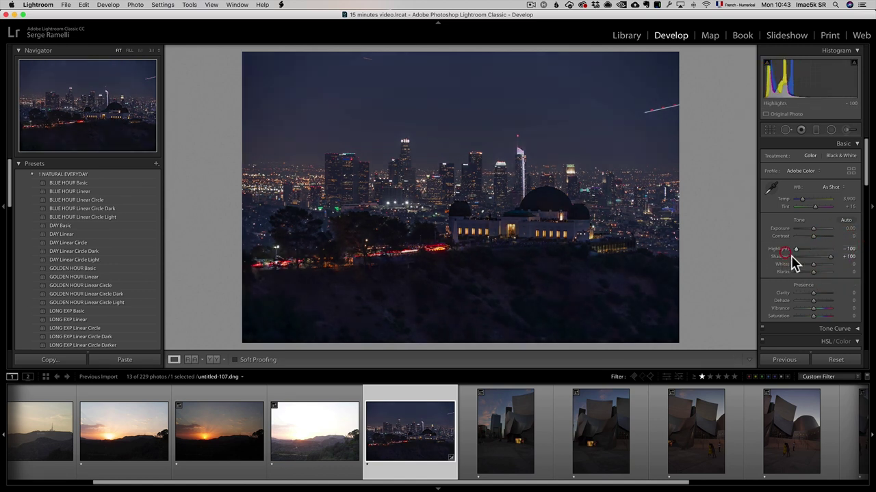
# Set Blacks to -23 and Whites to +39 while previewing clipping
pyautogui.press('alt')
pyautogui.moveTo(812, 273); pyautogui.dragTo(809, 274)
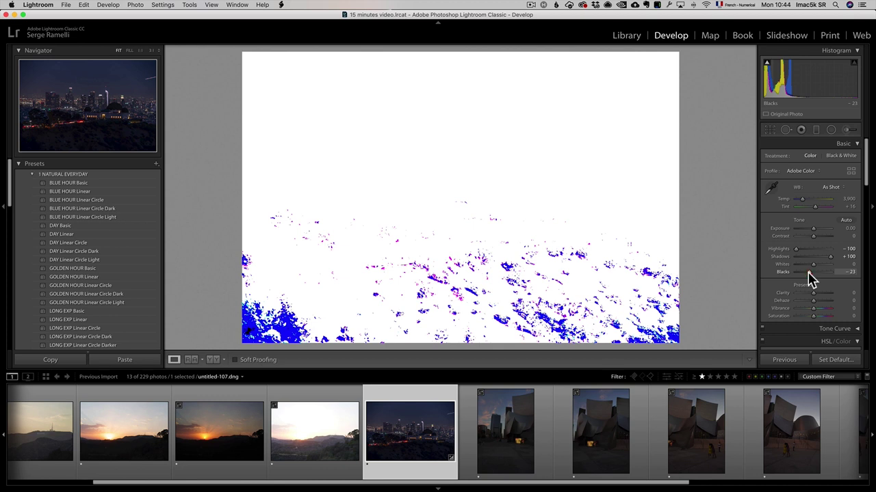
pyautogui.moveTo(809, 274); pyautogui.dragTo(809, 275)
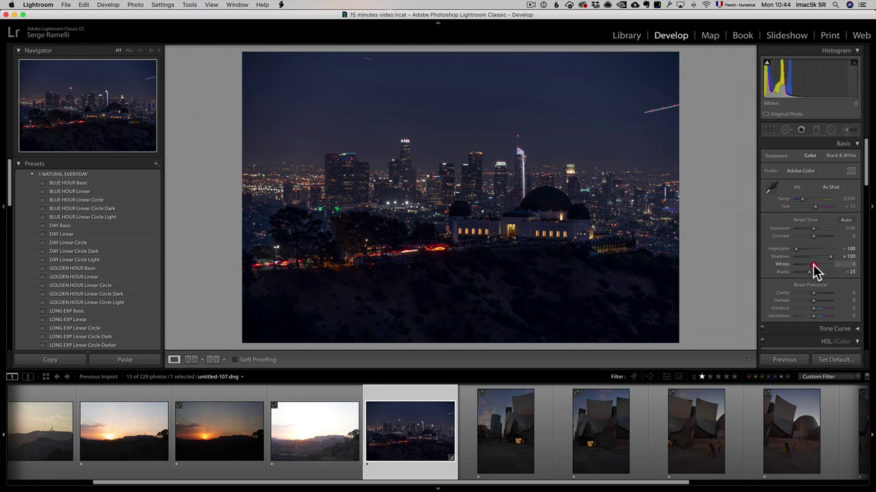
pyautogui.moveTo(814, 267); pyautogui.dragTo(821, 267)
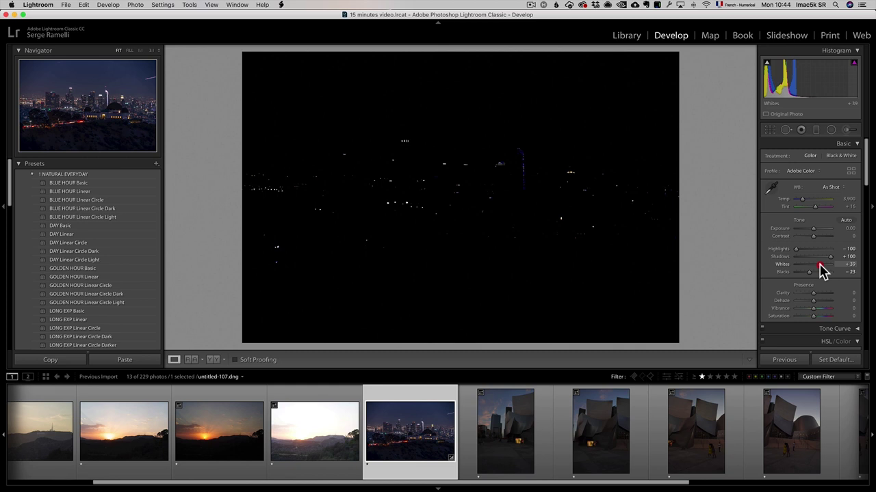
pyautogui.moveTo(822, 270); pyautogui.dragTo(822, 269)
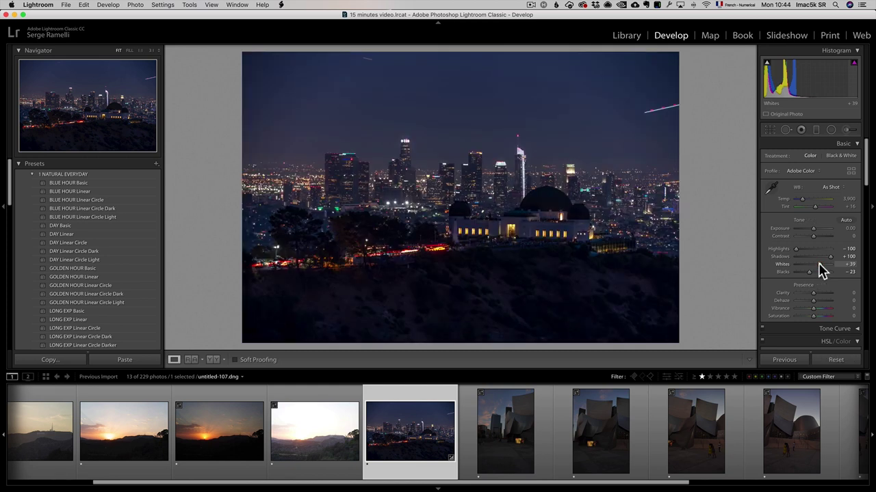
# Set Contrast +36, Exposure +0.40 and Clarity +43
pyautogui.click(820, 236)
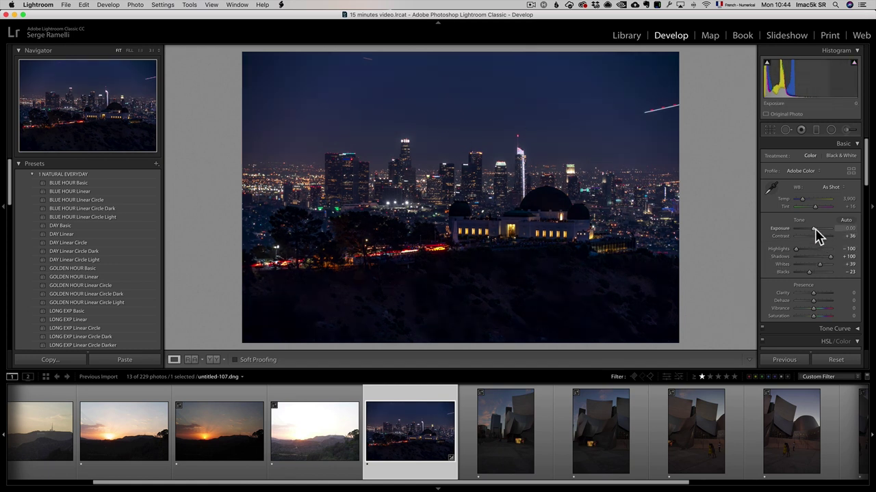
pyautogui.click(814, 228)
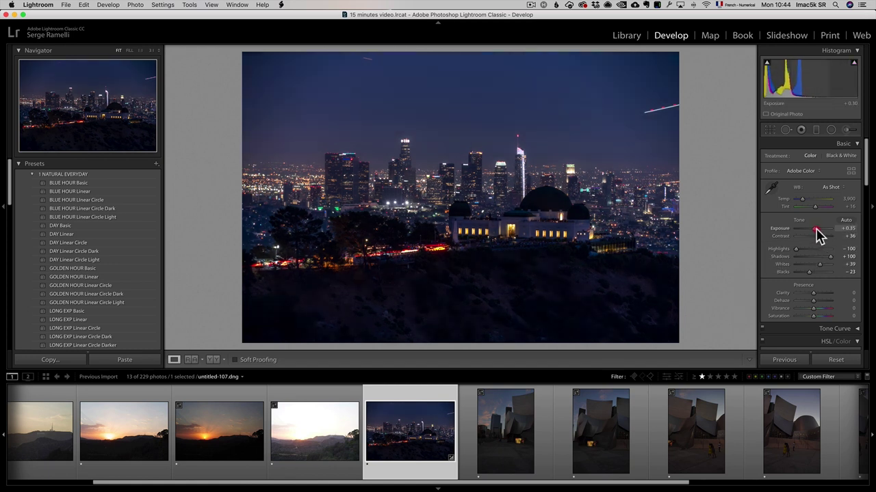
pyautogui.click(820, 293)
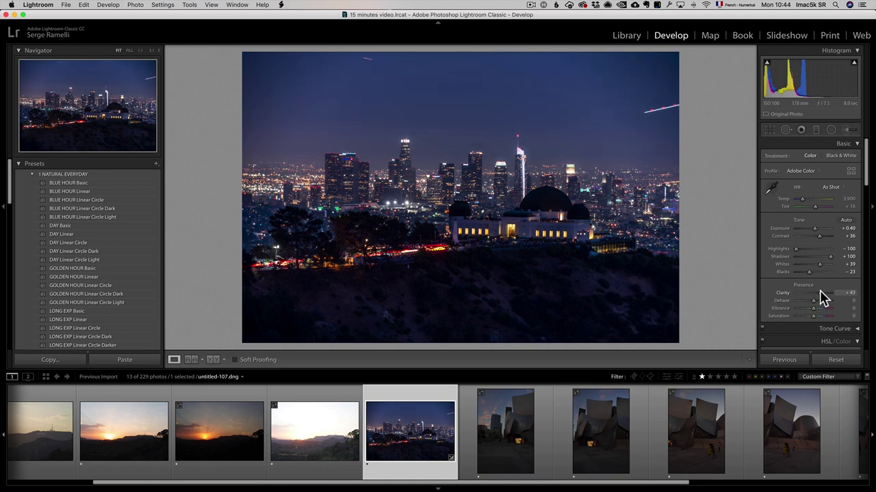
# Crop the night city photo to 16 x 9, framing the skyline and observatory, and apply it
pyautogui.click(770, 132)
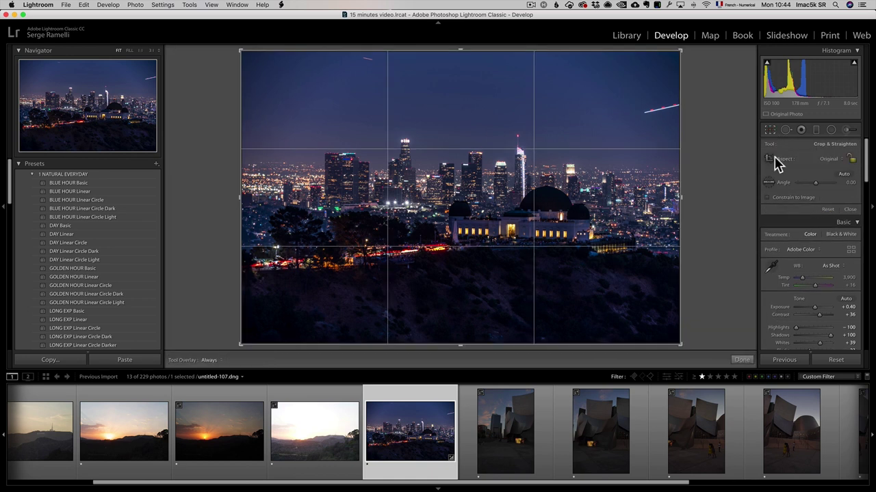
pyautogui.click(841, 168)
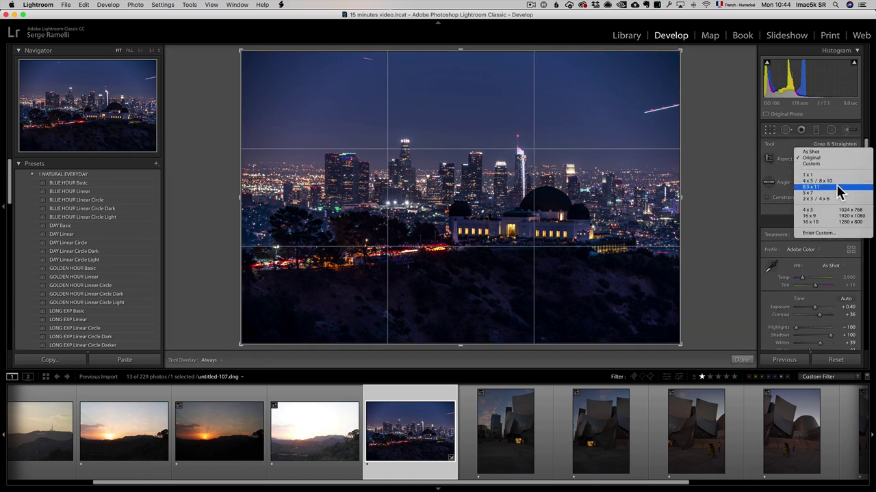
pyautogui.click(835, 214)
pyautogui.moveTo(553, 230)
pyautogui.mouseDown()
pyautogui.moveTo(548, 243)
pyautogui.moveTo(541, 221)
pyautogui.moveTo(539, 235)
pyautogui.mouseUp()
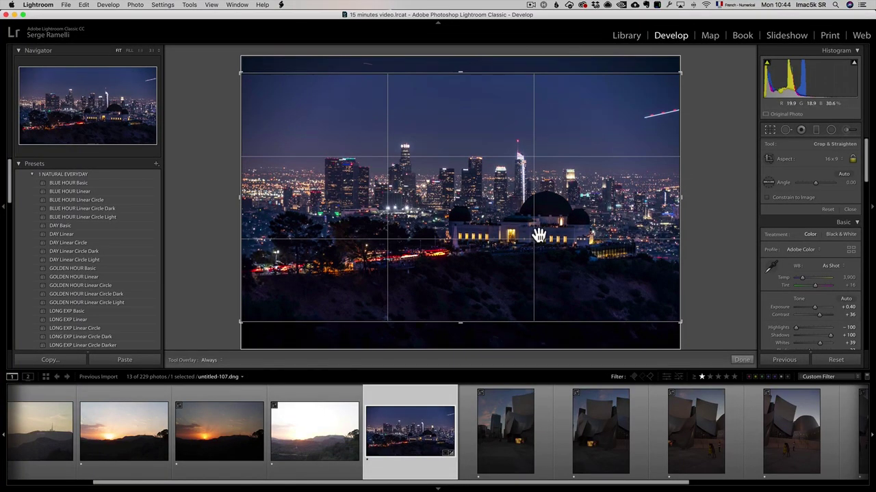
pyautogui.press('Return')
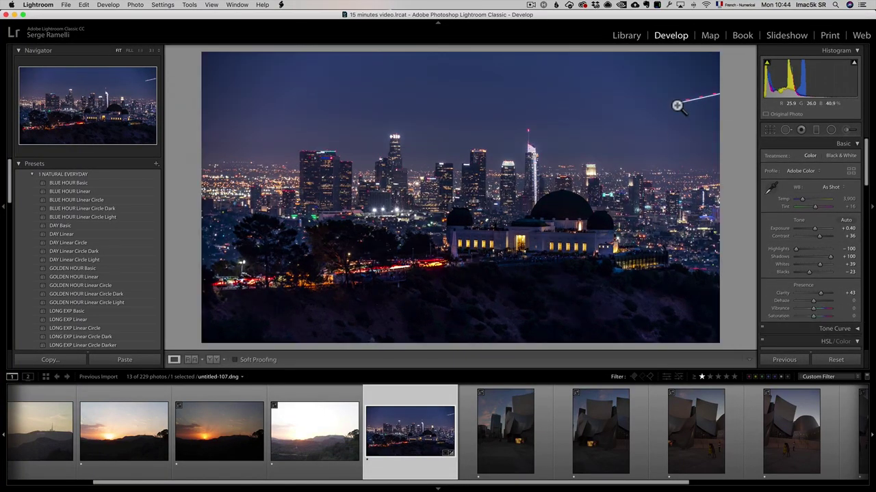
# Heal away the airplane trail in the upper-right sky with Spot Removal
pyautogui.click(787, 131)
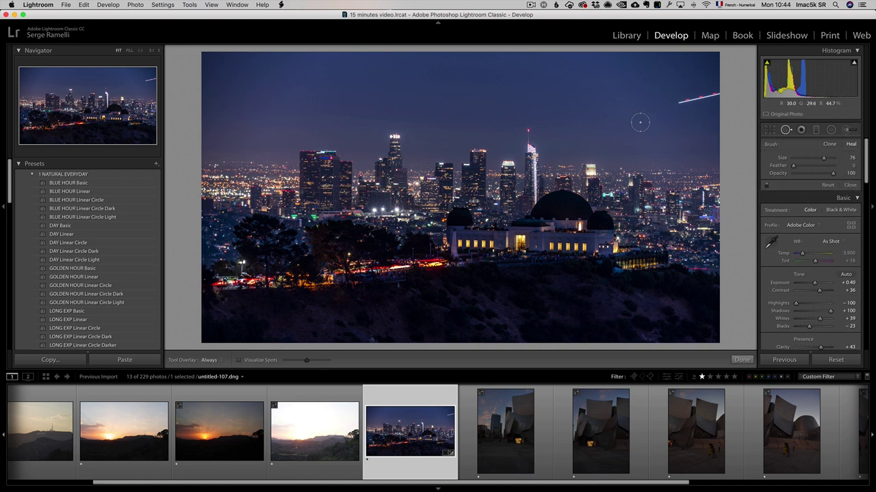
pyautogui.moveTo(680, 103); pyautogui.dragTo(723, 92)
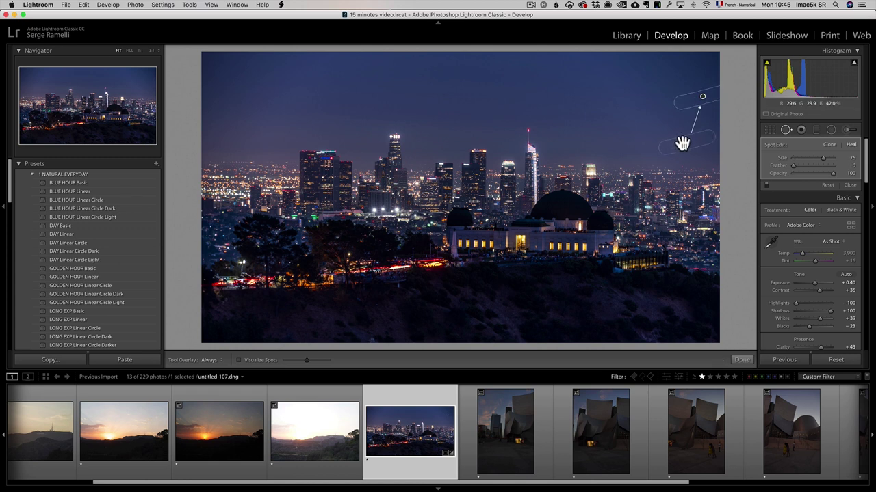
pyautogui.click(850, 184)
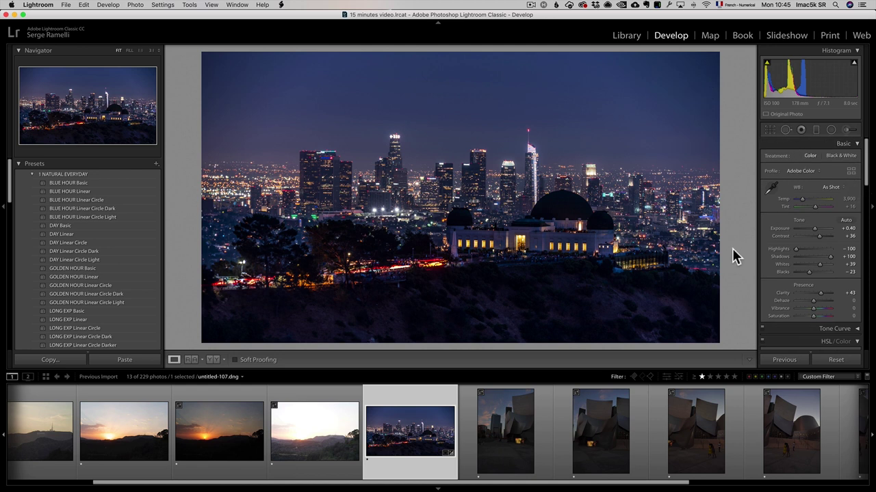
# Raise the tone curve Lights to +33 and nudge Vibrance up in Presence
pyautogui.scroll(-3, 819, 300)
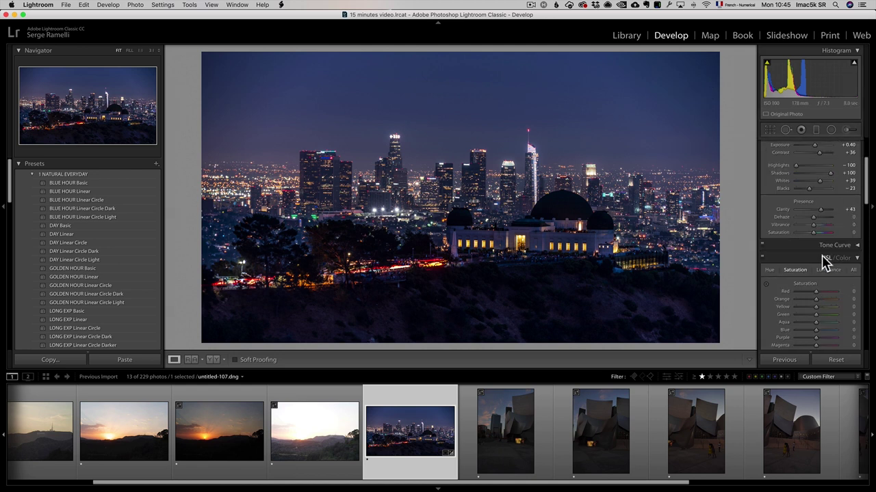
pyautogui.click(834, 248)
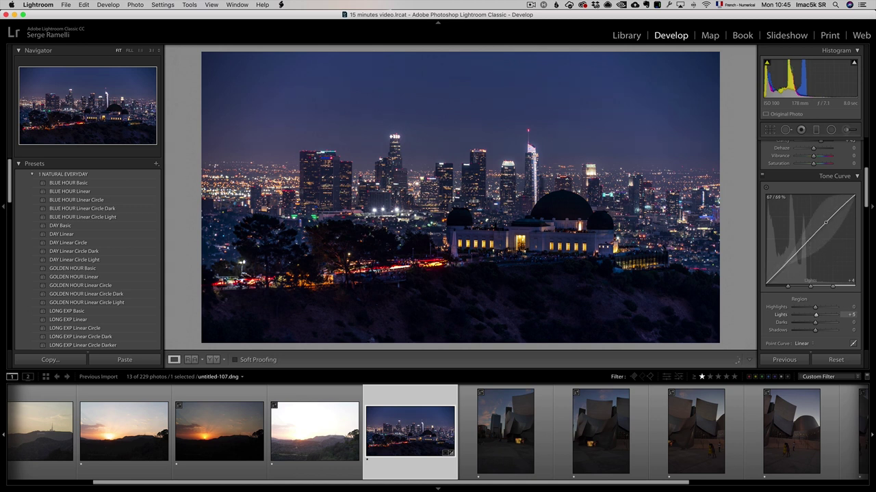
pyautogui.moveTo(825, 222); pyautogui.dragTo(825, 215)
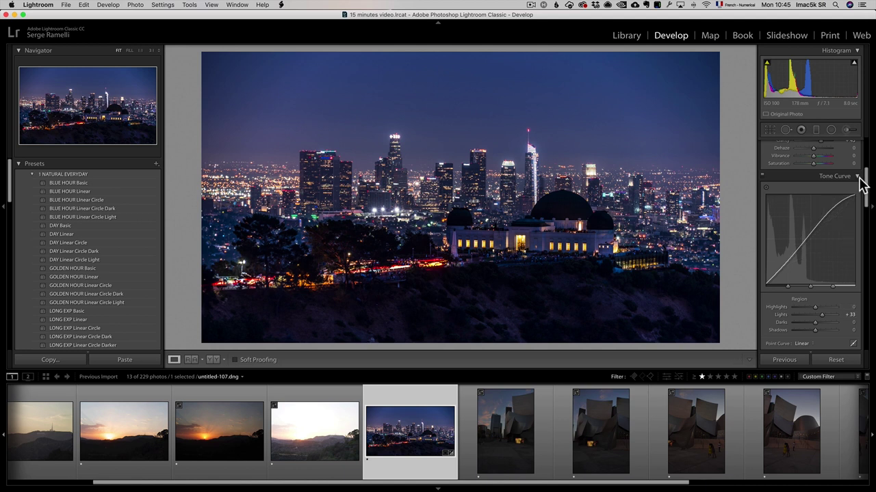
pyautogui.moveTo(867, 187); pyautogui.dragTo(863, 186)
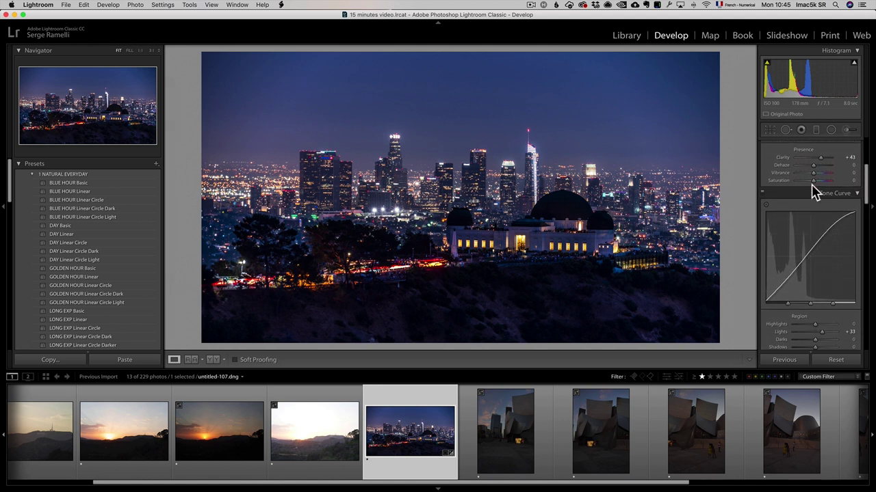
pyautogui.moveTo(814, 174)
pyautogui.mouseDown()
pyautogui.moveTo(811, 189)
pyautogui.moveTo(813, 182)
pyautogui.mouseUp()
pyautogui.moveTo(868, 193); pyautogui.dragTo(867, 225)
# Shift the Blue hue toward purple and mute Red saturation to -6
pyautogui.click(769, 212)
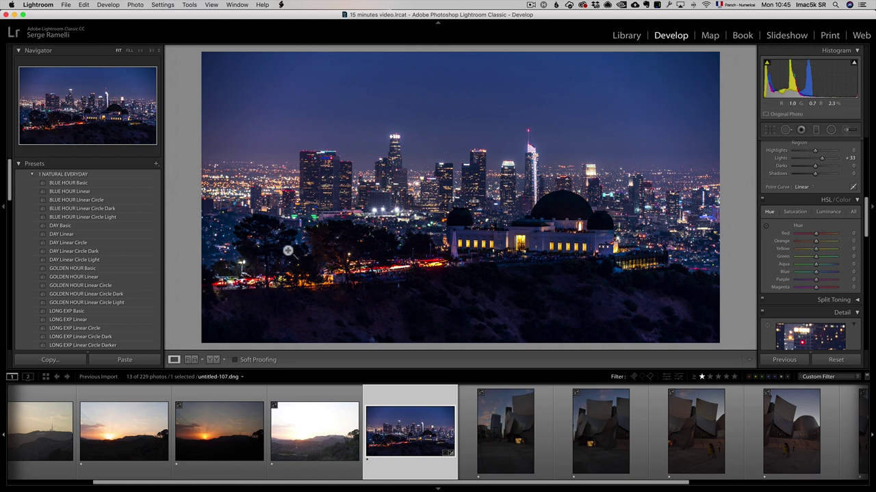
pyautogui.moveTo(815, 274)
pyautogui.mouseDown()
pyautogui.moveTo(790, 274)
pyautogui.moveTo(828, 274)
pyautogui.moveTo(818, 274)
pyautogui.mouseUp()
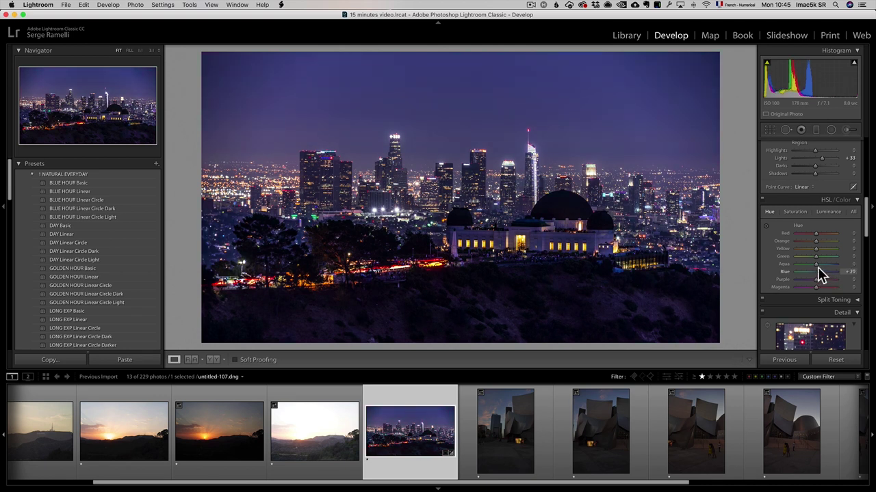
pyautogui.click(795, 212)
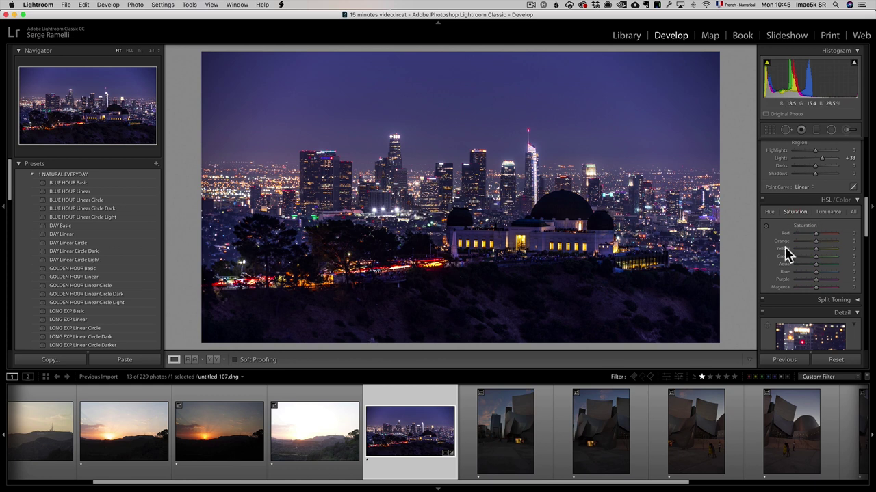
pyautogui.moveTo(813, 234)
pyautogui.mouseDown()
pyautogui.moveTo(832, 234)
pyautogui.moveTo(816, 234)
pyautogui.mouseUp()
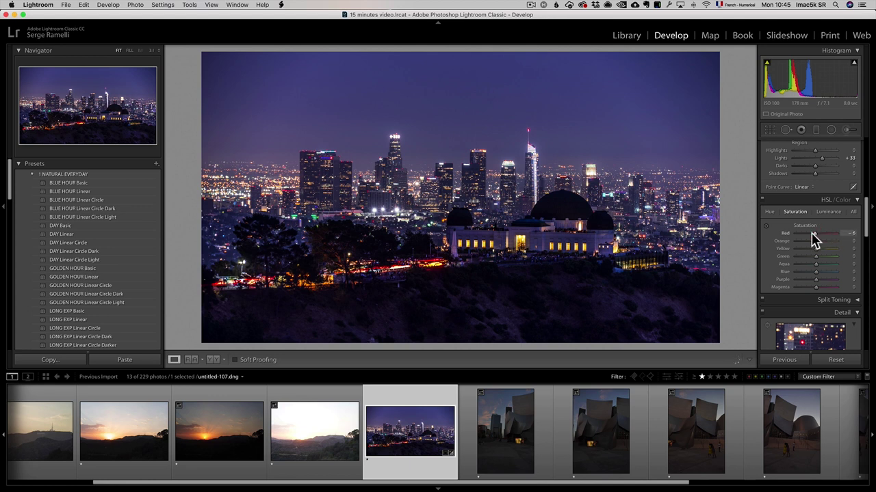
# Set Blue luminance to +2 by dragging on the sky with the targeted adjustment tool
pyautogui.click(828, 212)
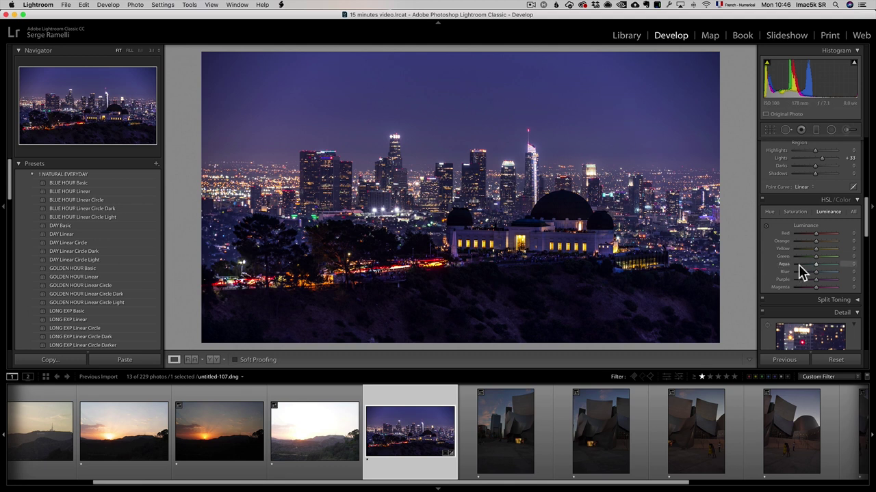
pyautogui.click(765, 227)
pyautogui.moveTo(541, 80); pyautogui.dragTo(521, 90)
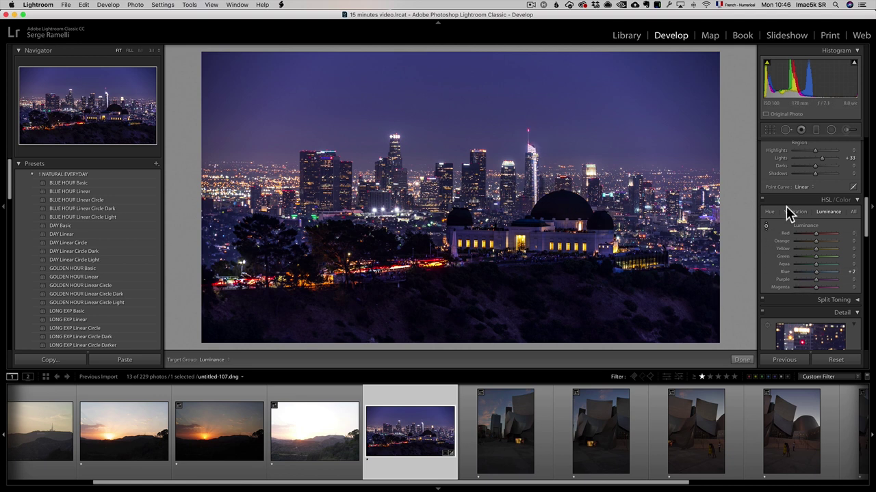
pyautogui.scroll(-1, 806, 220)
# Tint the highlights warm with hue 37 and saturation 36
pyautogui.scroll(-1, 806, 221)
pyautogui.moveTo(868, 226); pyautogui.dragTo(866, 244)
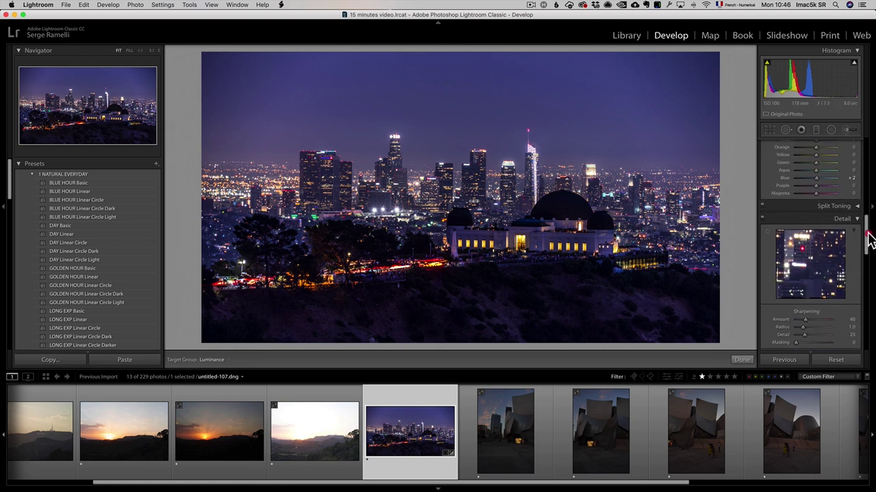
pyautogui.click(853, 206)
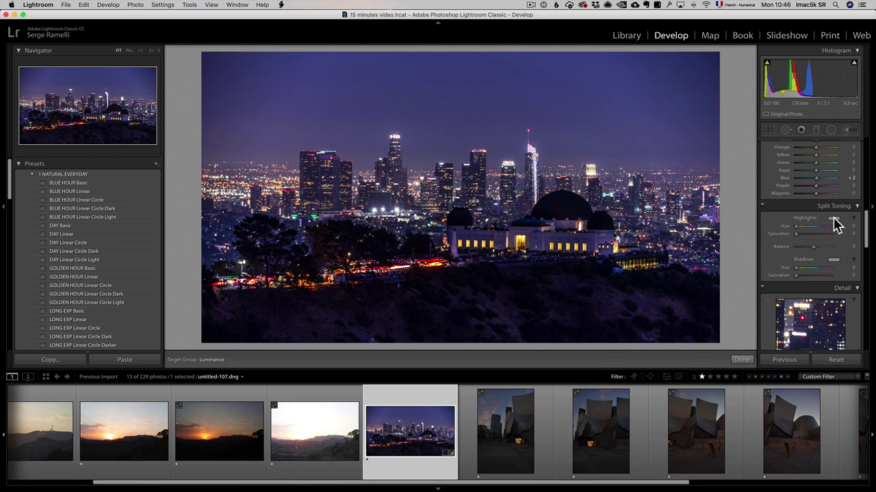
pyautogui.click(834, 218)
pyautogui.click(684, 236)
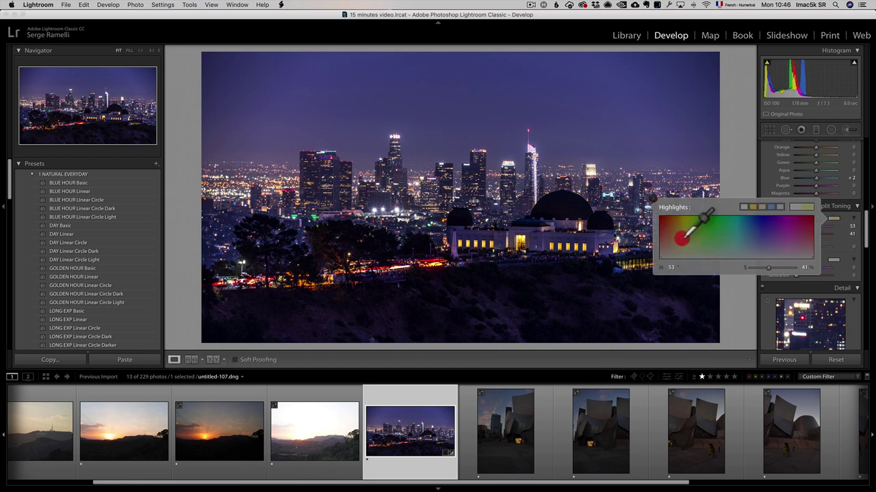
pyautogui.moveTo(685, 237); pyautogui.dragTo(675, 244)
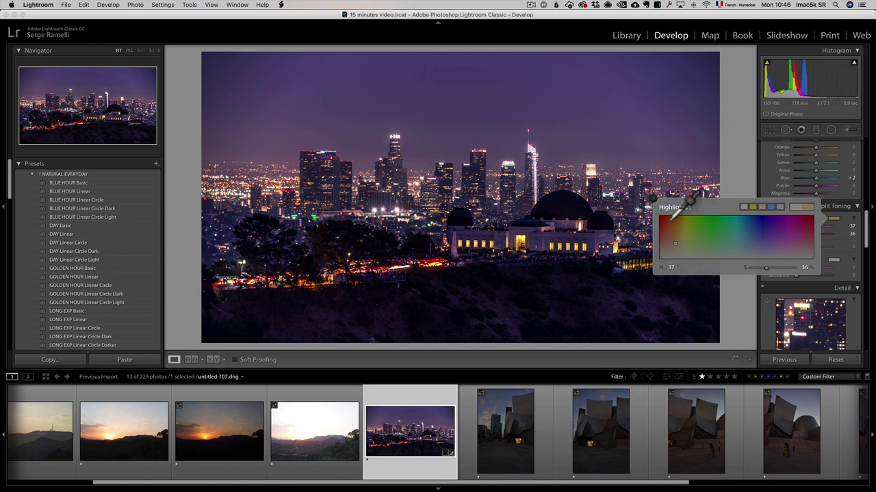
# Tint the shadows blue with hue 194 and saturation 30
pyautogui.click(834, 261)
pyautogui.moveTo(751, 281)
pyautogui.mouseDown()
pyautogui.moveTo(742, 286)
pyautogui.moveTo(749, 291)
pyautogui.moveTo(741, 286)
pyautogui.mouseUp()
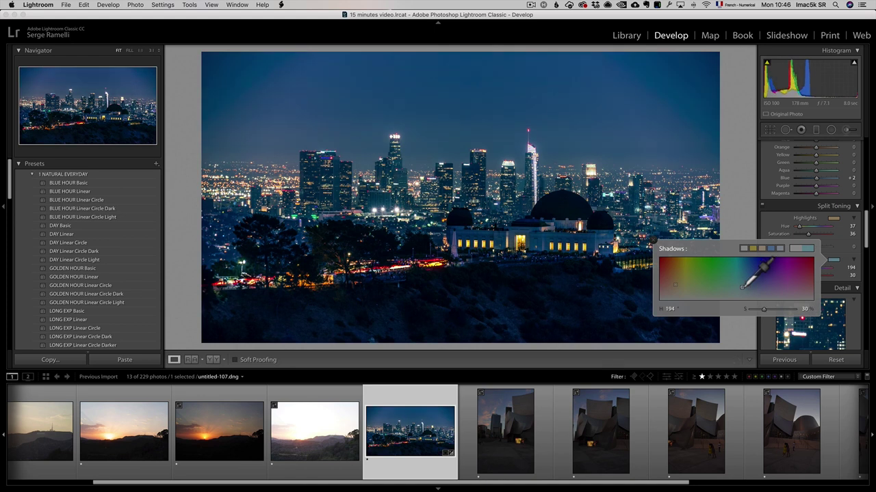
pyautogui.click(655, 243)
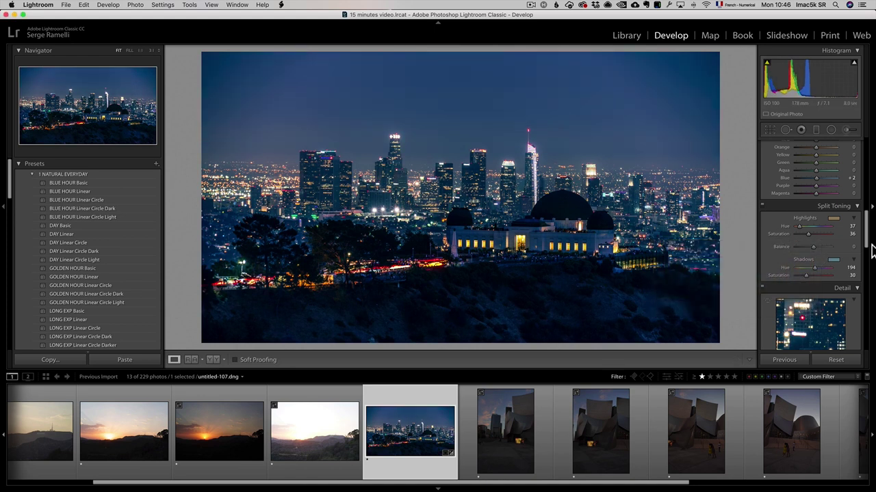
pyautogui.moveTo(866, 248); pyautogui.dragTo(870, 275)
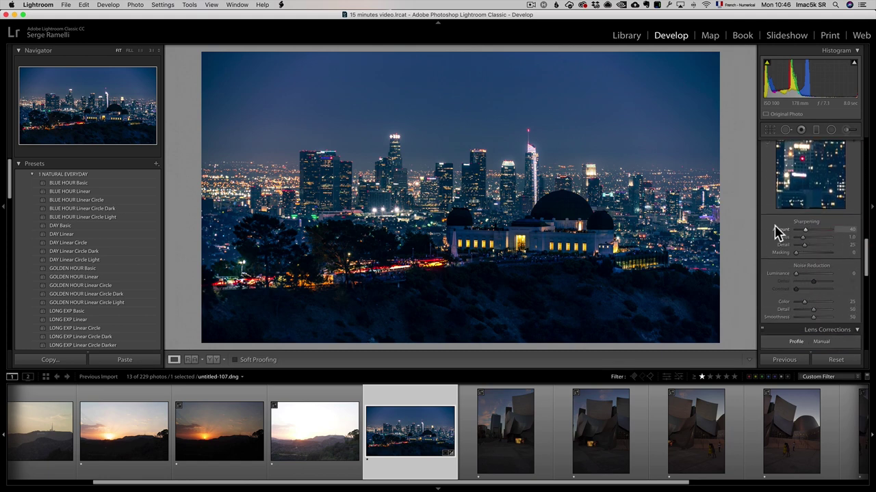
# Zoom to 1:1 on the downtown towers and set Luminance noise reduction to 10
pyautogui.click(593, 208)
pyautogui.click(567, 209)
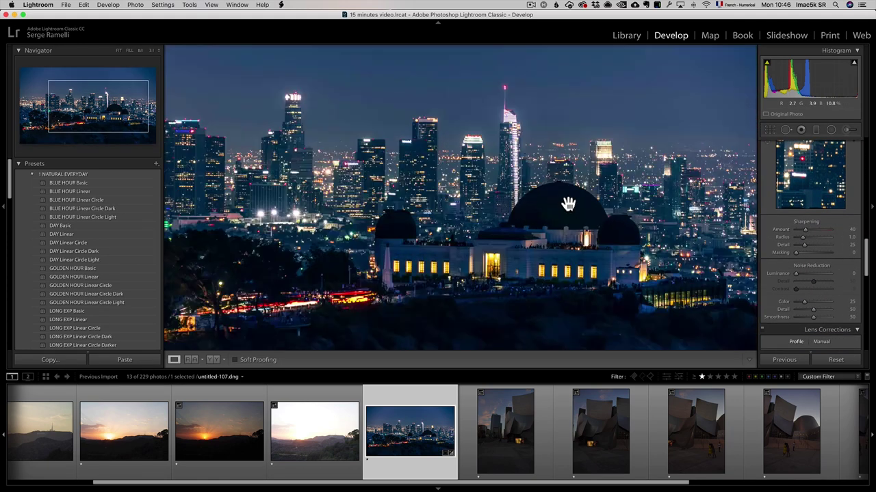
pyautogui.click(486, 150)
pyautogui.moveTo(486, 150); pyautogui.dragTo(570, 238)
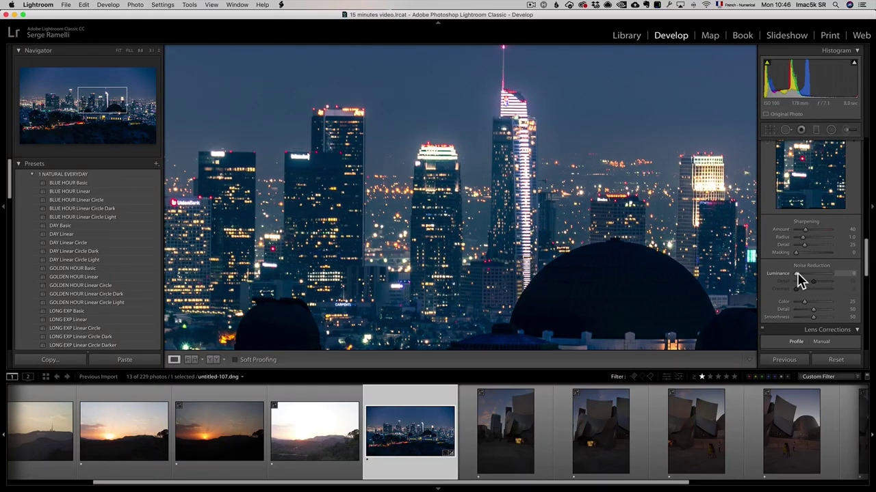
pyautogui.moveTo(797, 274); pyautogui.dragTo(800, 280)
# Set sharpening Amount to 87 and Masking to 52, then fit the photo back in view
pyautogui.moveTo(813, 230); pyautogui.dragTo(815, 231)
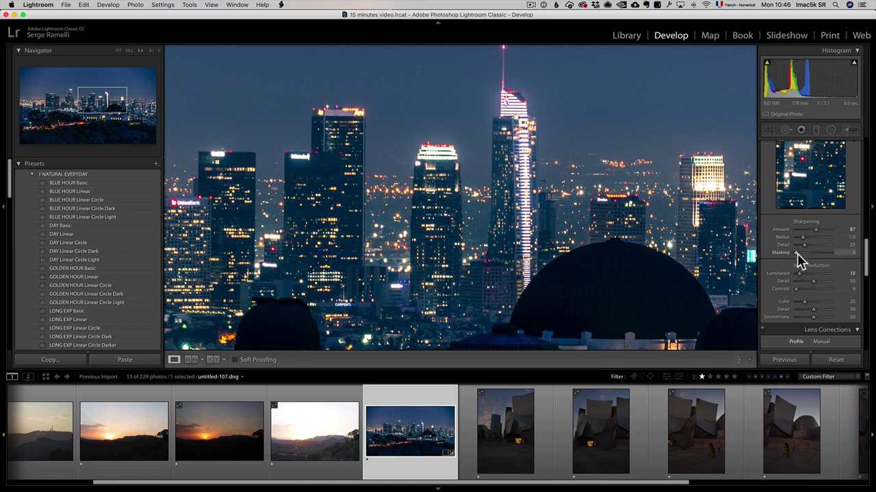
pyautogui.moveTo(797, 253); pyautogui.dragTo(815, 253)
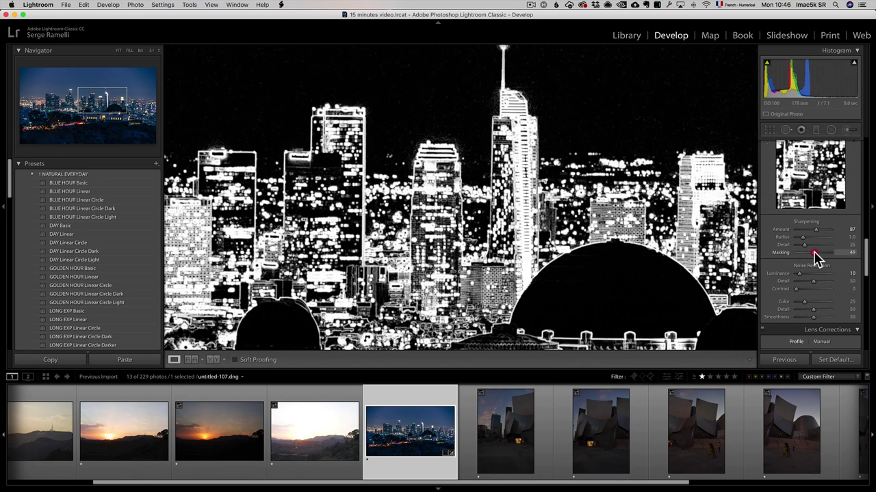
pyautogui.moveTo(813, 251); pyautogui.dragTo(817, 256)
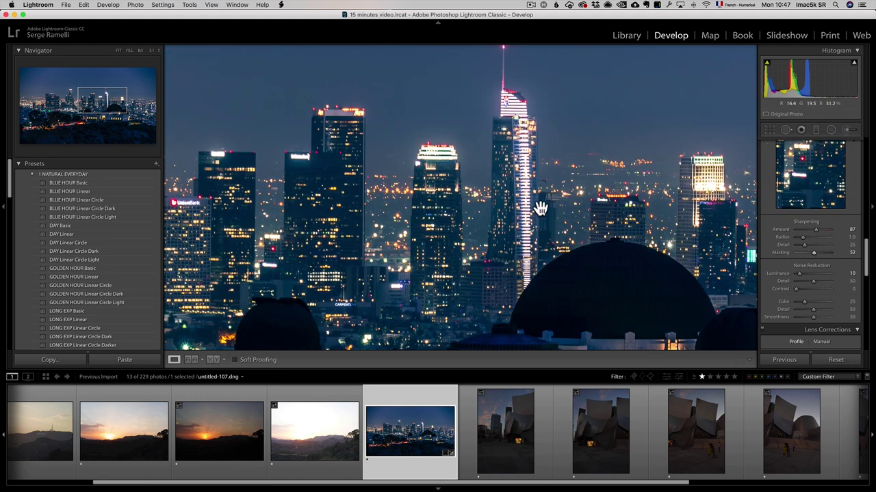
pyautogui.moveTo(551, 237); pyautogui.dragTo(538, 171)
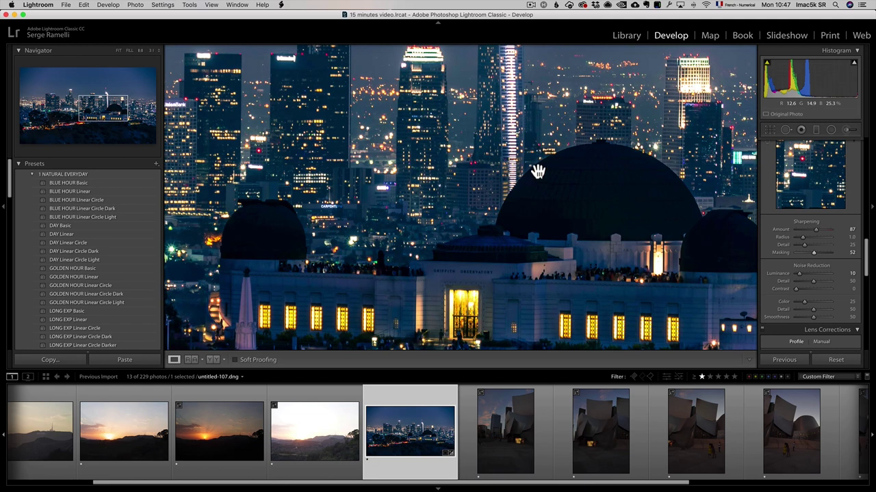
pyautogui.click(538, 172)
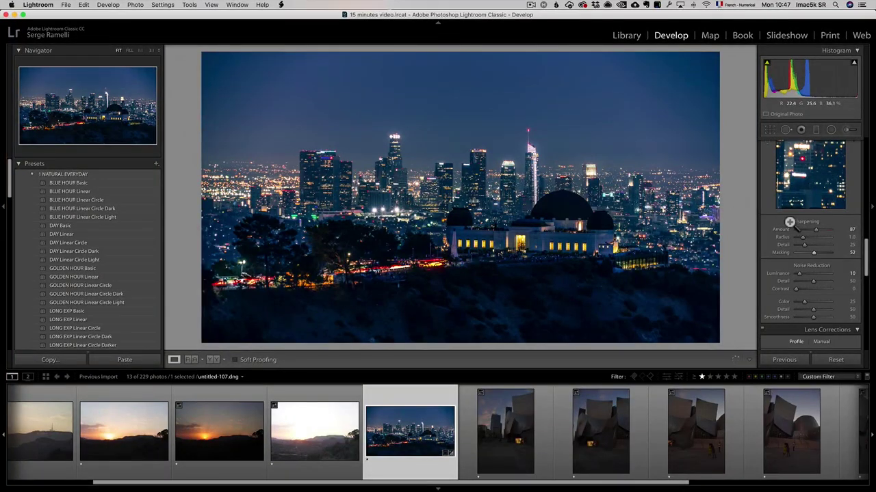
# Raise the Darks region of the skyline's tone curve to +18
pyautogui.scroll(10, 865, 193)
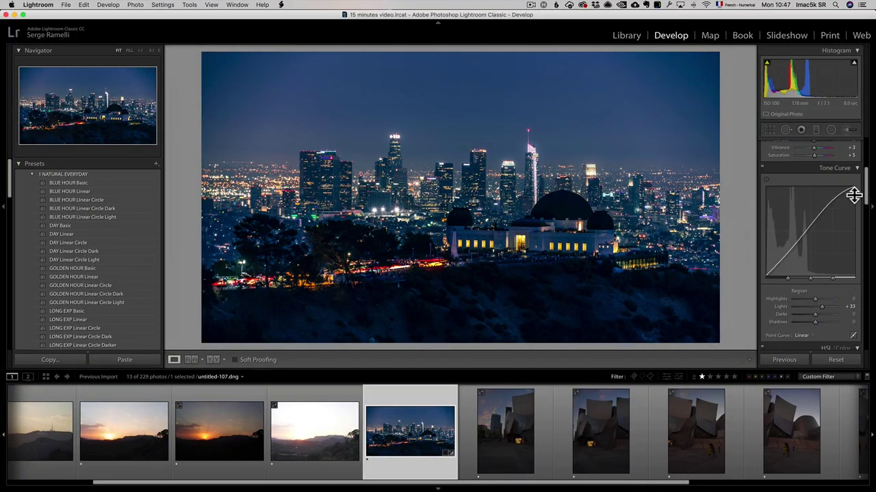
pyautogui.scroll(5, 866, 156)
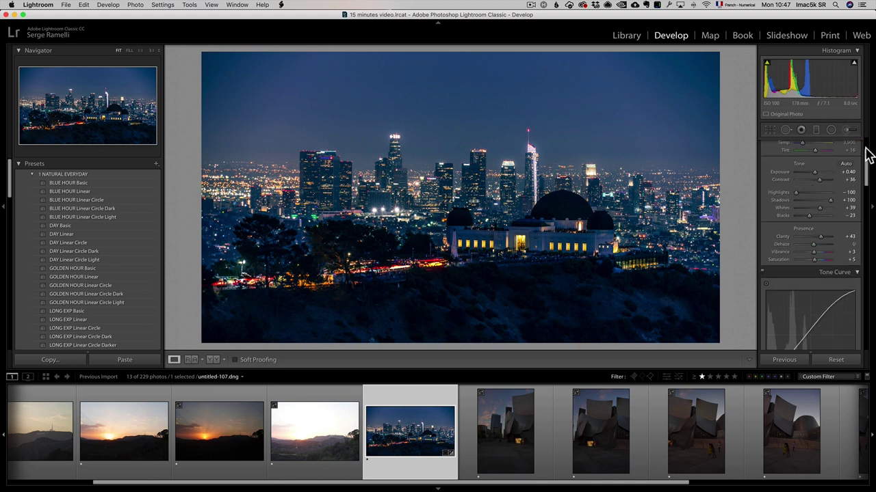
pyautogui.scroll(-5, 865, 157)
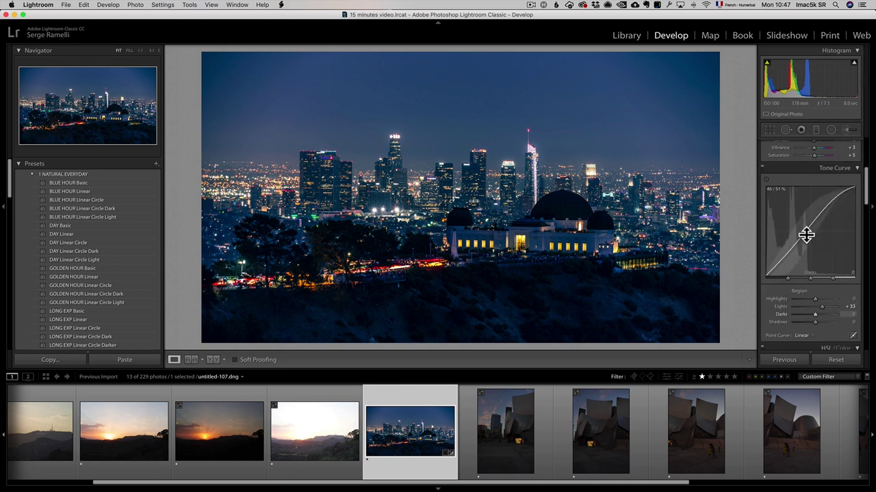
pyautogui.moveTo(806, 231); pyautogui.dragTo(806, 227)
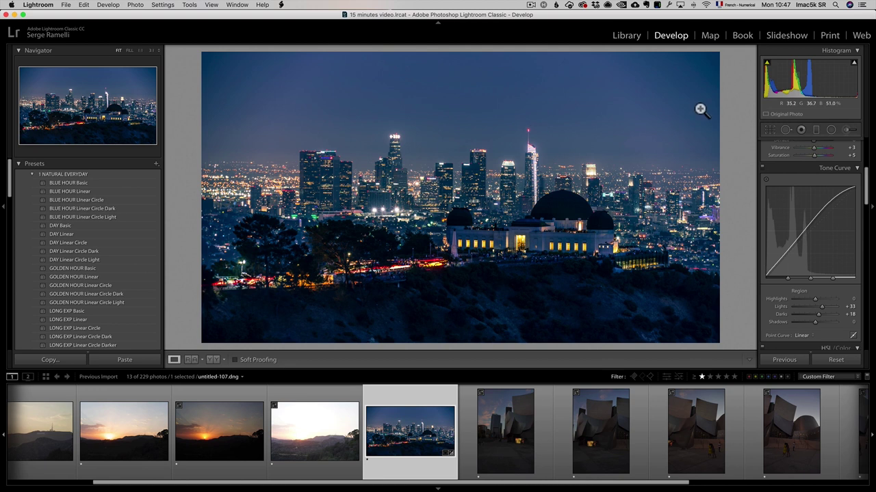
pyautogui.click(815, 130)
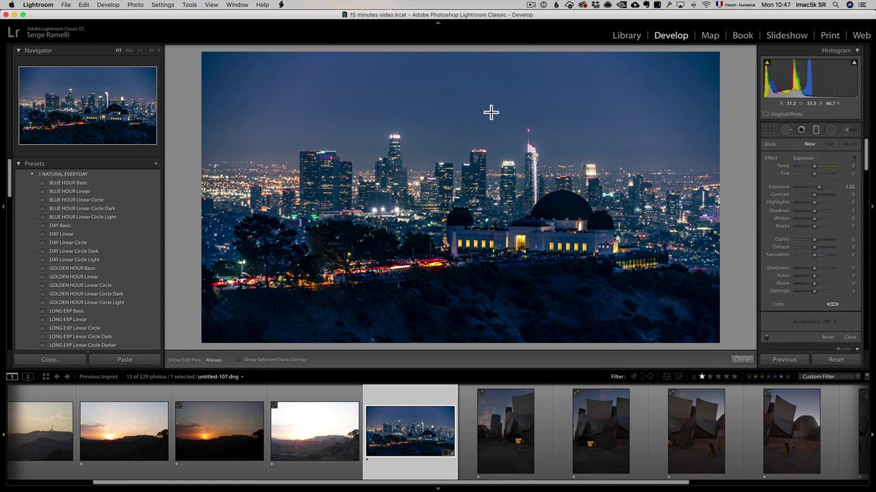
# Draw a graduated filter down over the sky at Exposure -0.58, nudged slightly higher
pyautogui.moveTo(479, 92); pyautogui.dragTo(486, 201)
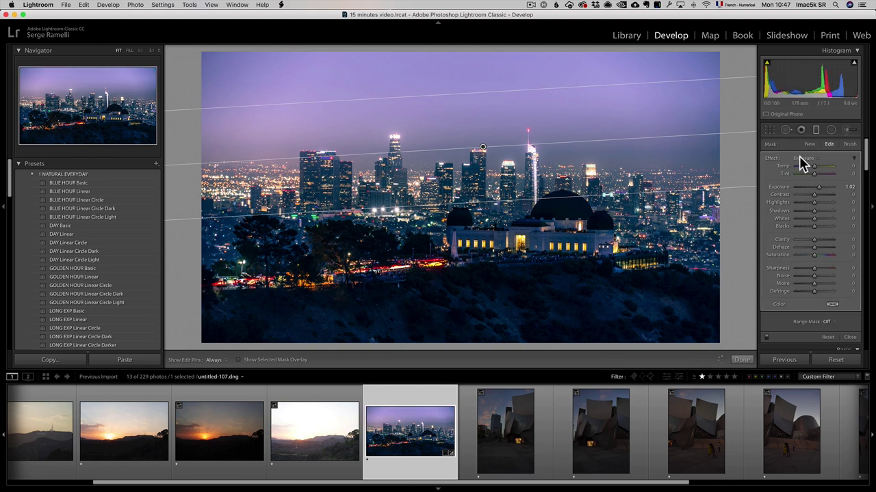
pyautogui.click(805, 158)
pyautogui.click(815, 168)
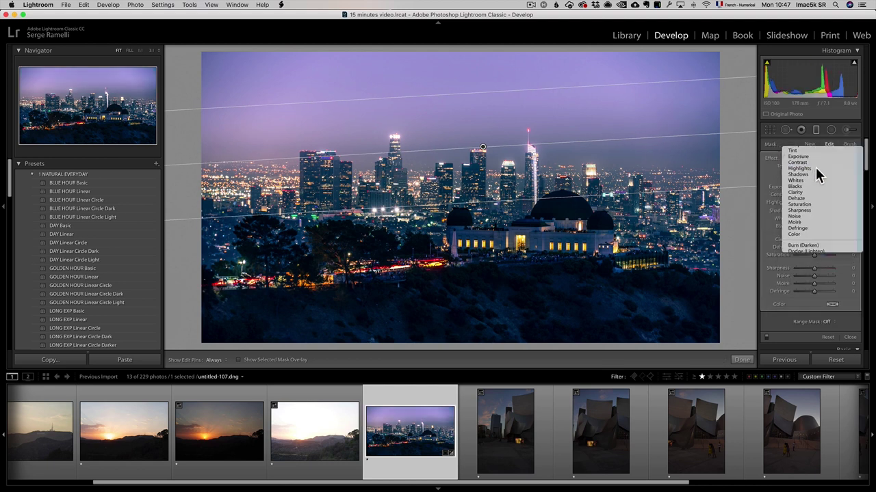
pyautogui.moveTo(820, 186); pyautogui.dragTo(812, 187)
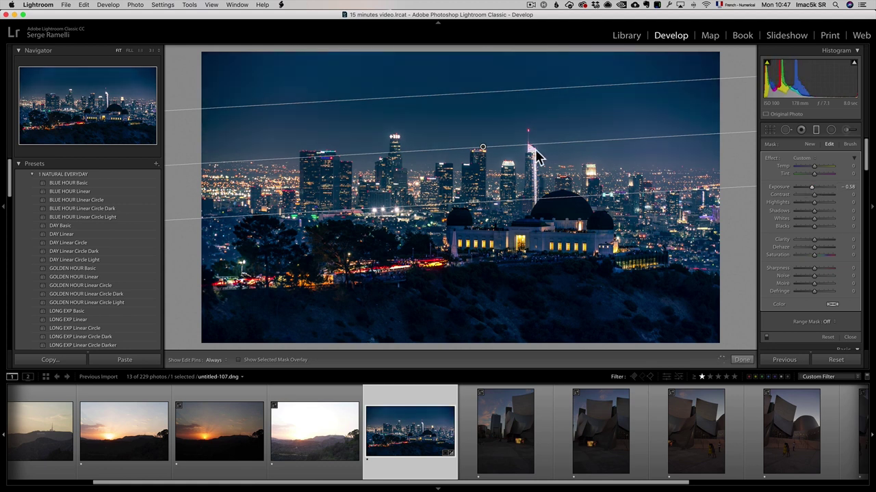
pyautogui.moveTo(485, 149); pyautogui.dragTo(482, 140)
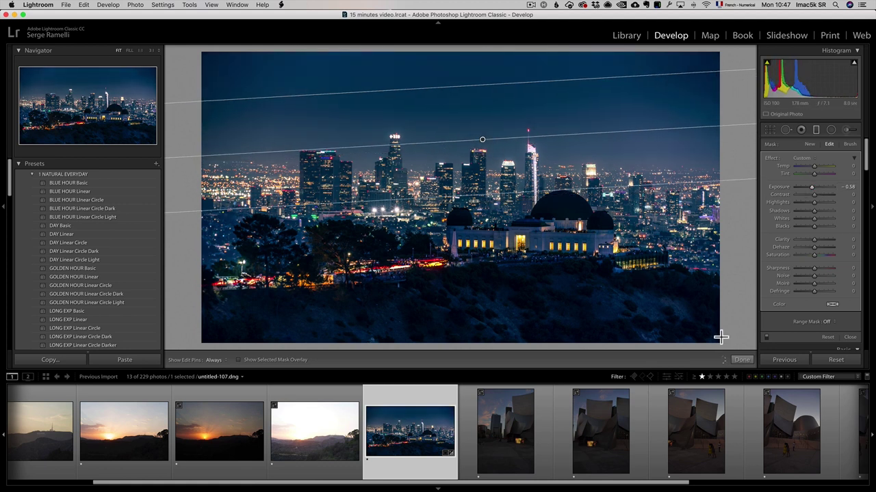
pyautogui.click(742, 361)
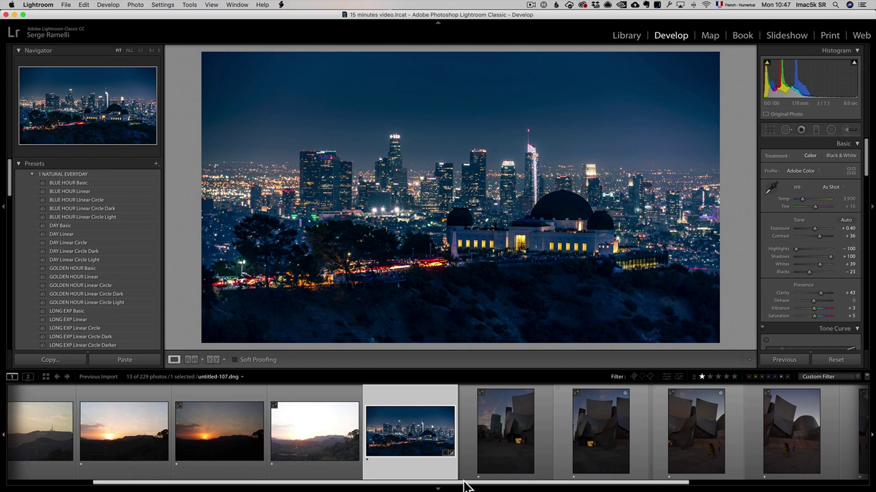
# Scroll the filmstrip to the sunset shots and select untitled-82 through untitled-84 together
pyautogui.moveTo(465, 486); pyautogui.dragTo(503, 486)
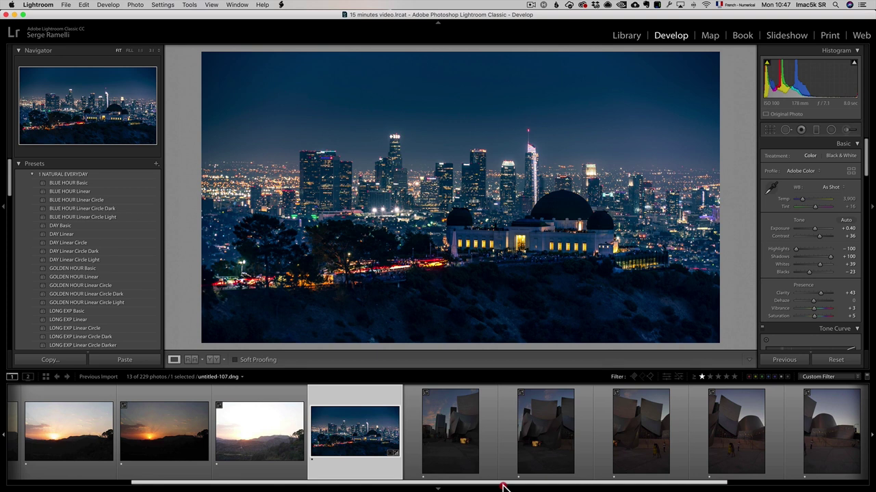
pyautogui.moveTo(503, 486); pyautogui.dragTo(522, 488)
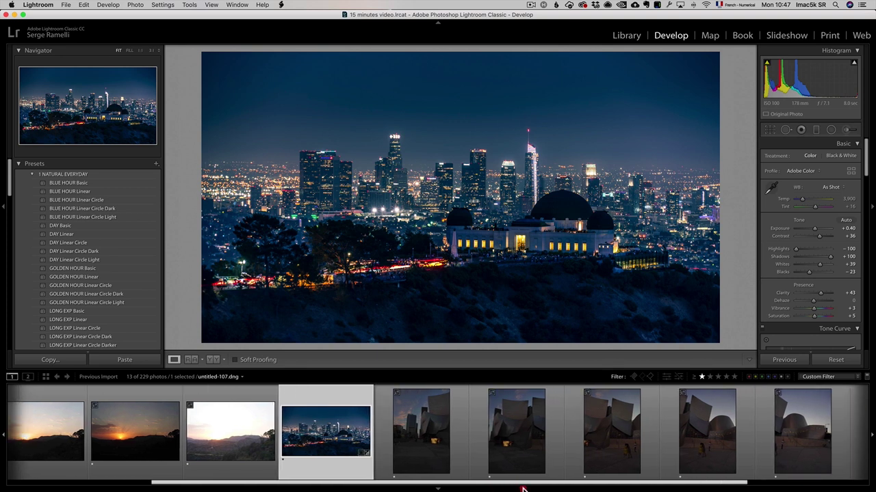
pyautogui.moveTo(522, 488); pyautogui.dragTo(387, 485)
pyautogui.click(228, 446)
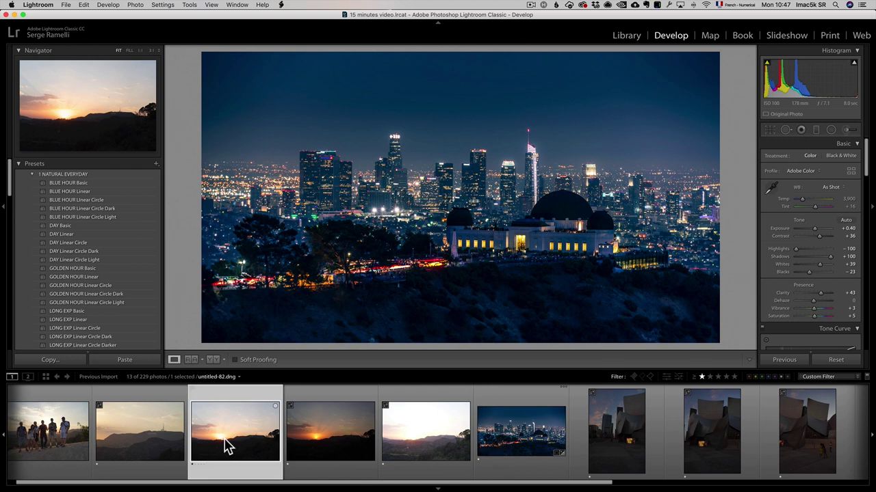
pyautogui.click(333, 445)
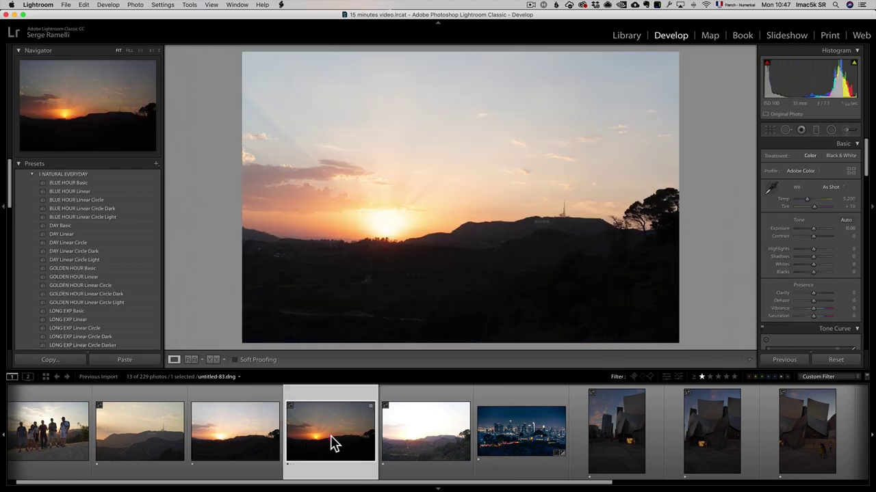
pyautogui.click(419, 438)
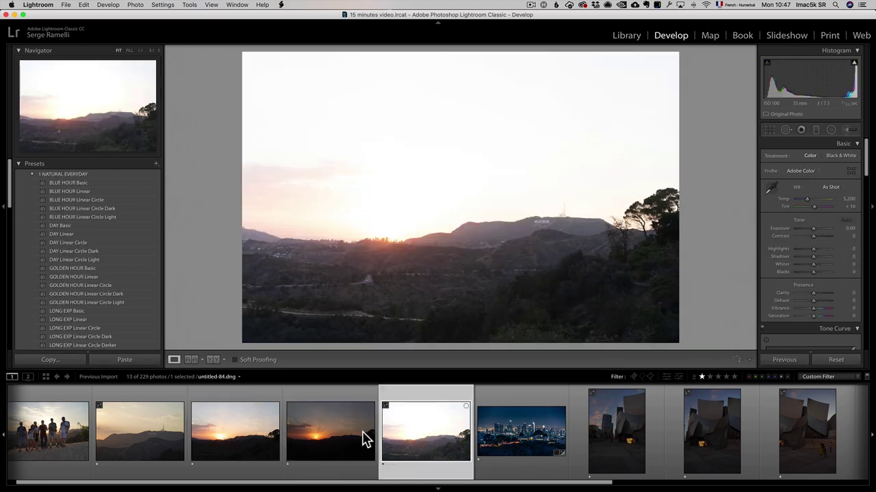
pyautogui.click(214, 443)
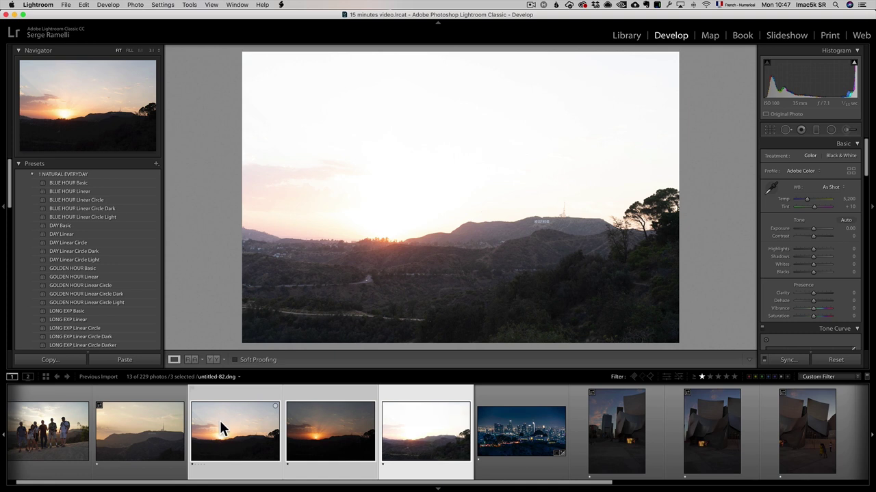
# Merge the three sunset brackets with Photo Merge > HDR, Auto Settings unchecked
pyautogui.rightClick(219, 420)
pyautogui.moveTo(243, 307)
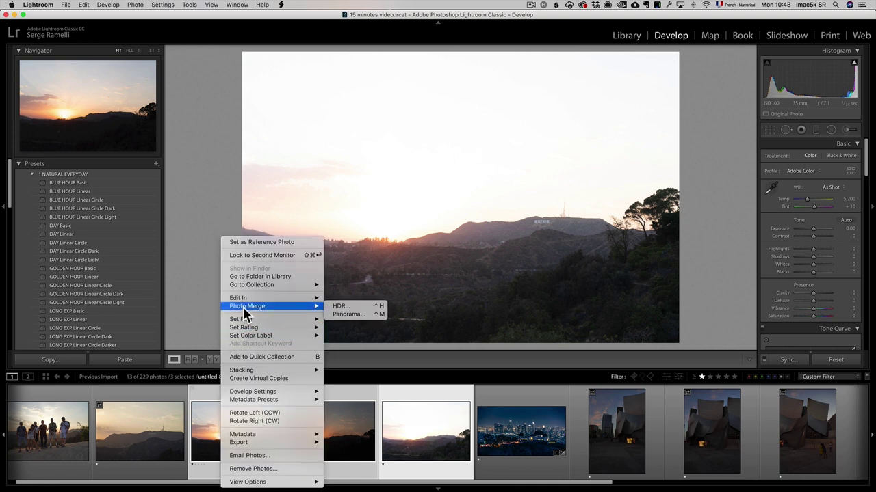
pyautogui.click(366, 308)
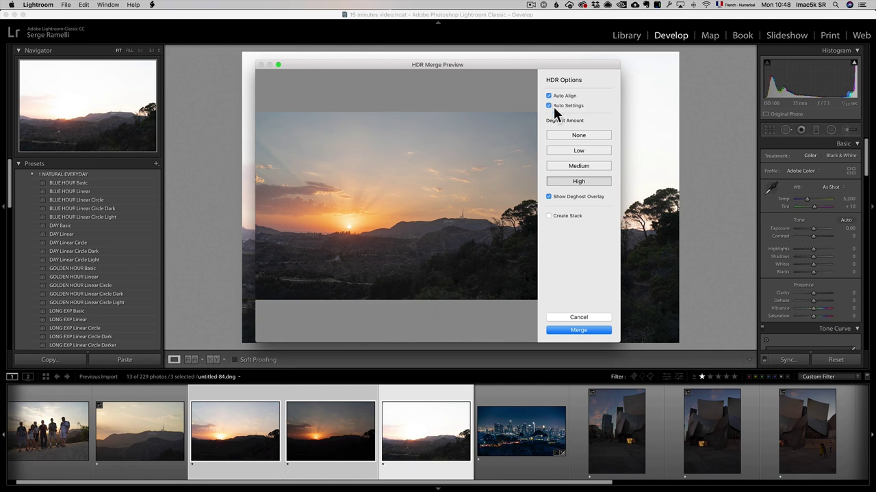
pyautogui.click(551, 107)
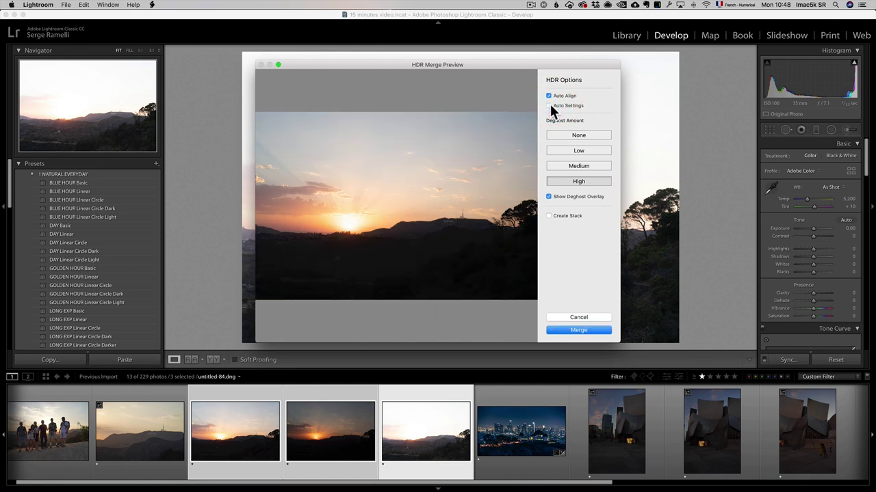
pyautogui.click(548, 196)
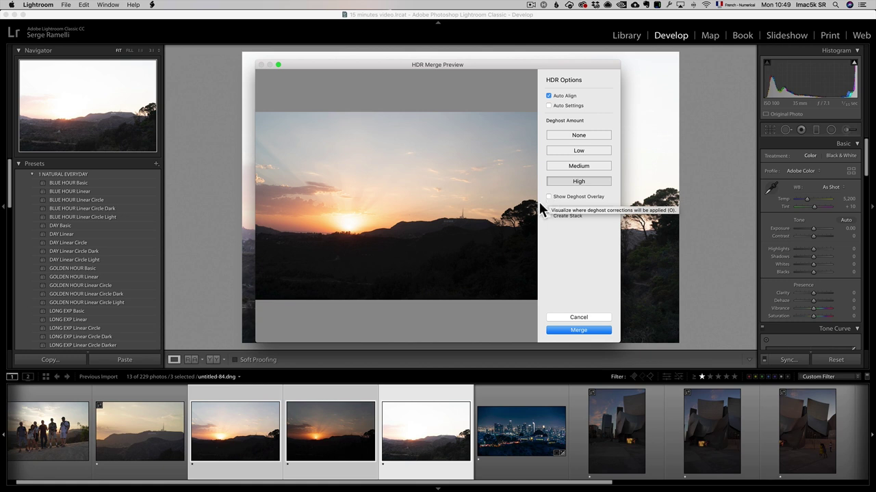
pyautogui.click(549, 196)
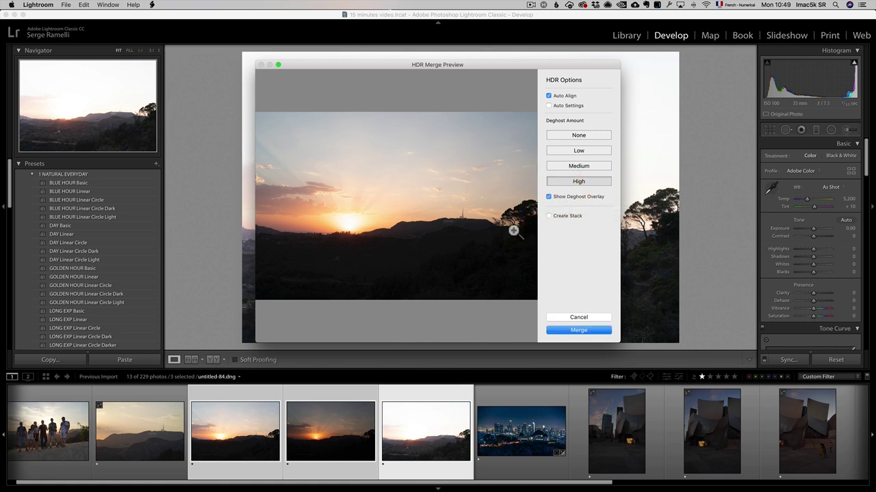
pyautogui.click(548, 196)
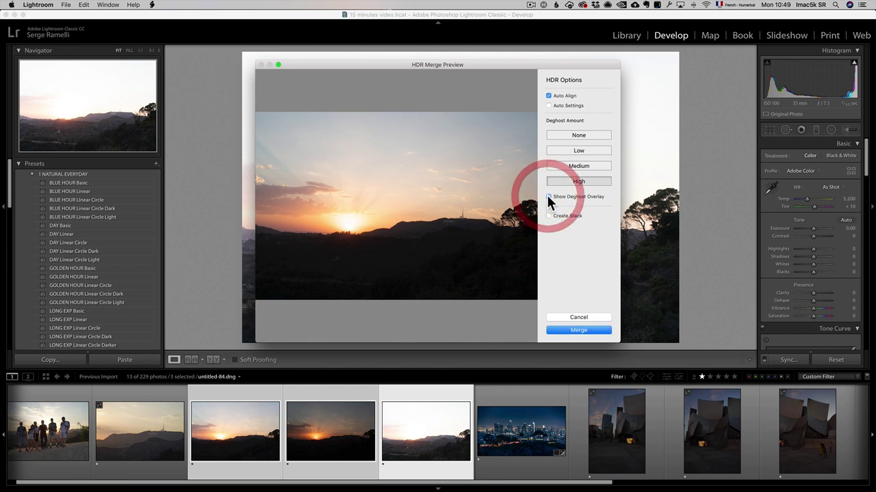
pyautogui.click(584, 329)
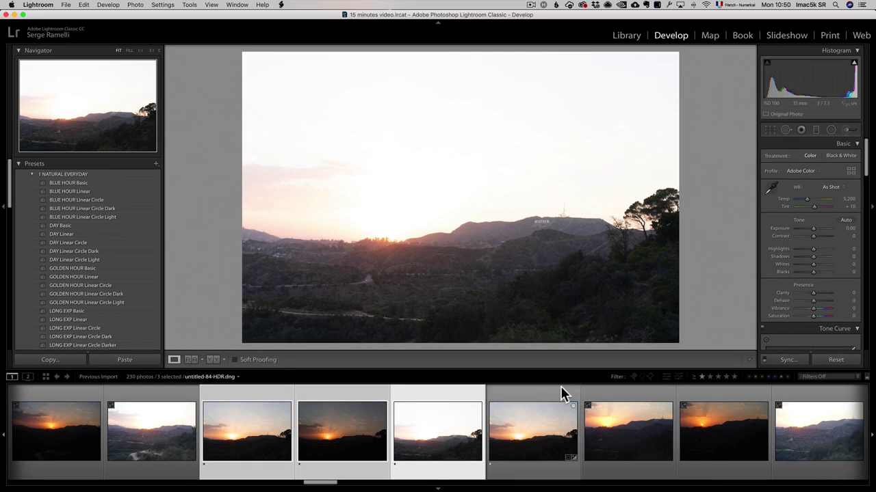
# Give the HDR Shadows +100, Highlights -100, Whites +29, Blacks -66 and Clarity -14
pyautogui.click(535, 400)
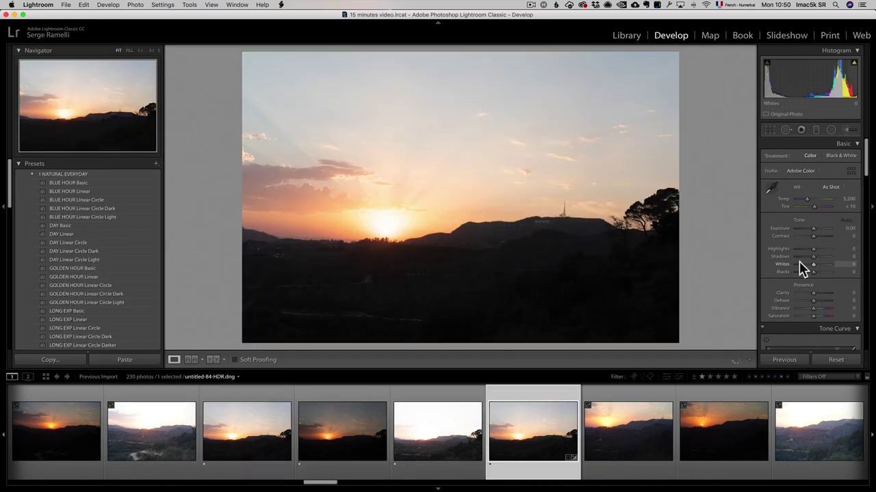
pyautogui.moveTo(816, 257); pyautogui.dragTo(770, 250)
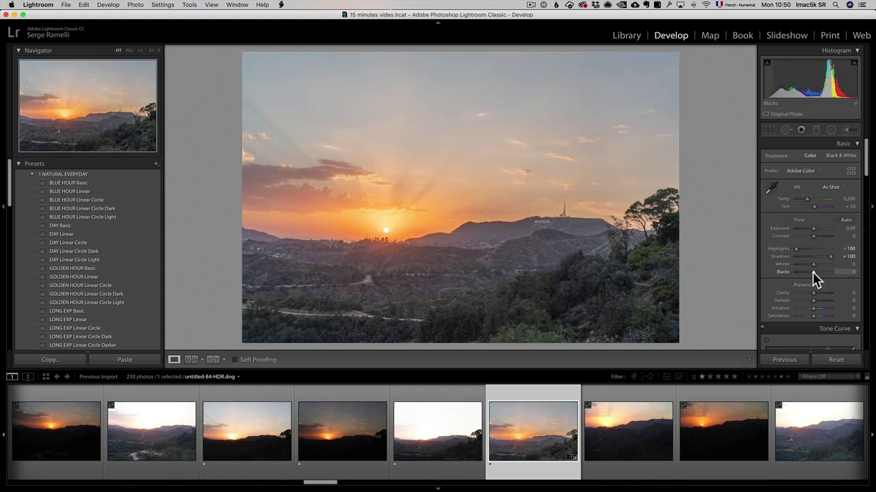
pyautogui.moveTo(814, 273)
pyautogui.mouseDown()
pyautogui.moveTo(798, 273)
pyautogui.moveTo(818, 266)
pyautogui.mouseUp()
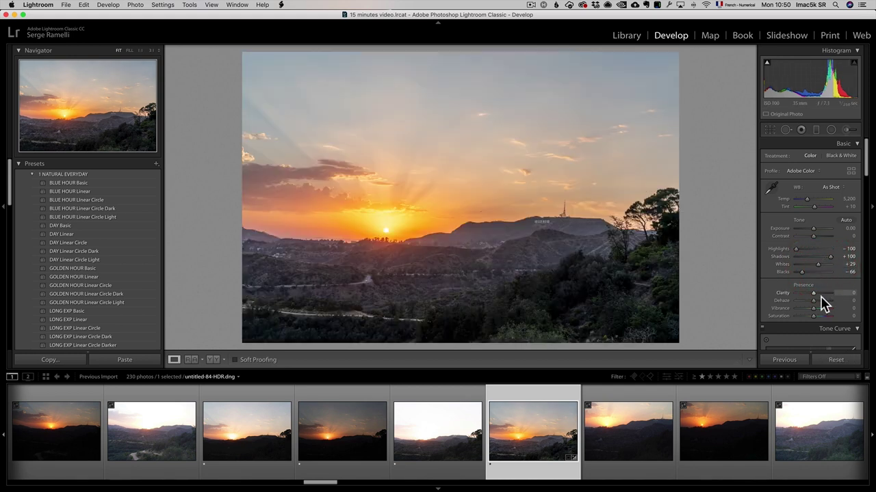
pyautogui.moveTo(811, 292); pyautogui.dragTo(809, 292)
# Crop the HDR sunset to a 16 x 9 aspect ratio, repositioned slightly
pyautogui.click(768, 130)
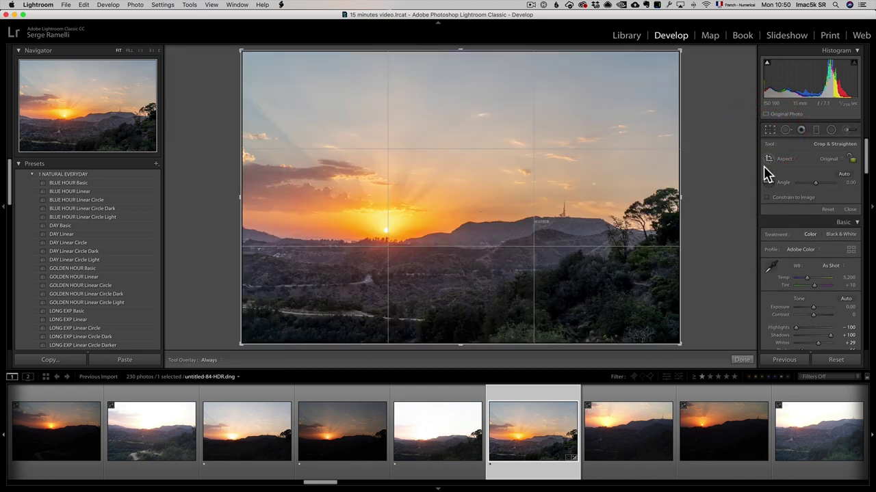
pyautogui.click(838, 163)
pyautogui.click(833, 216)
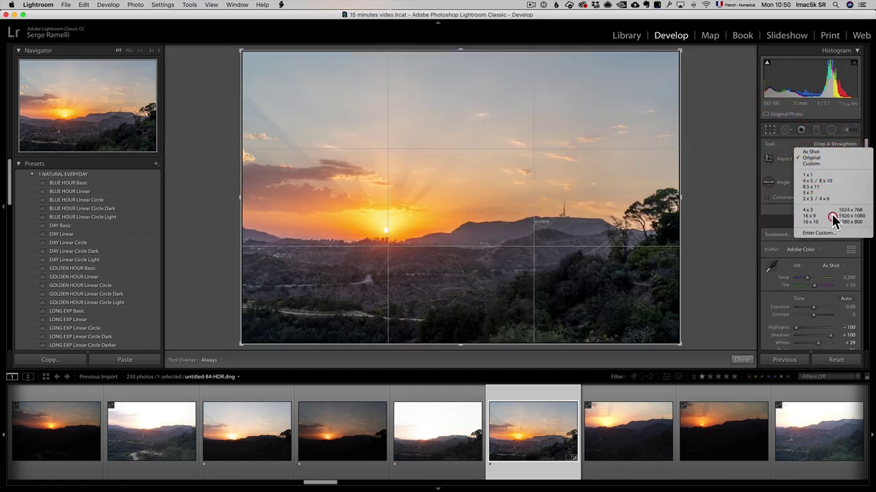
pyautogui.moveTo(473, 129); pyautogui.dragTo(475, 110)
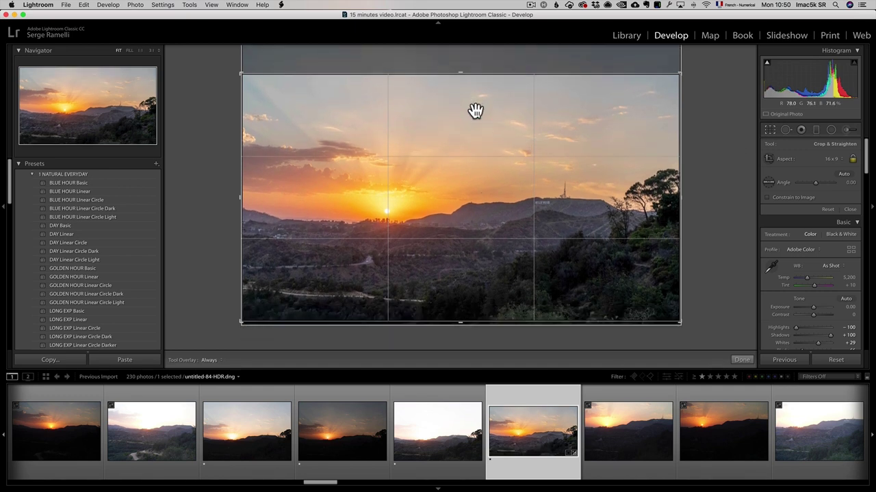
pyautogui.press('Return')
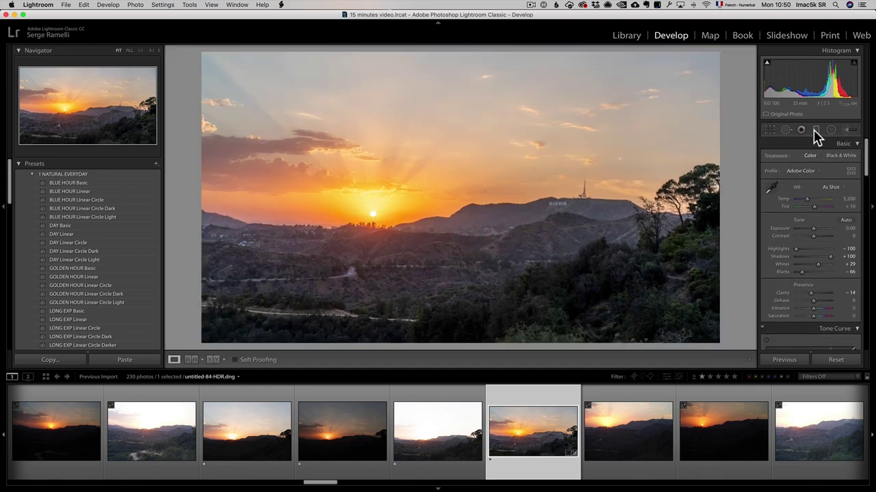
# Add a graduated filter over the sky at Exposure -0.85 and Temp -23
pyautogui.click(816, 130)
pyautogui.moveTo(465, 176); pyautogui.dragTo(465, 235)
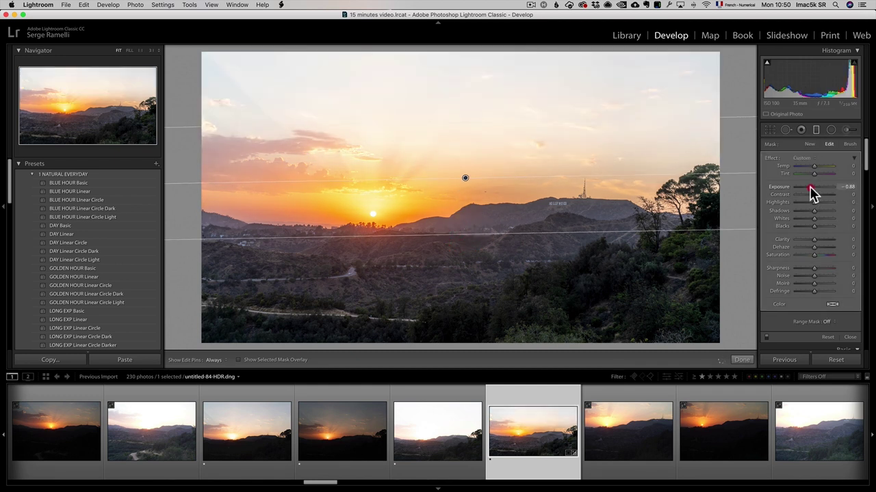
pyautogui.moveTo(808, 187); pyautogui.dragTo(809, 166)
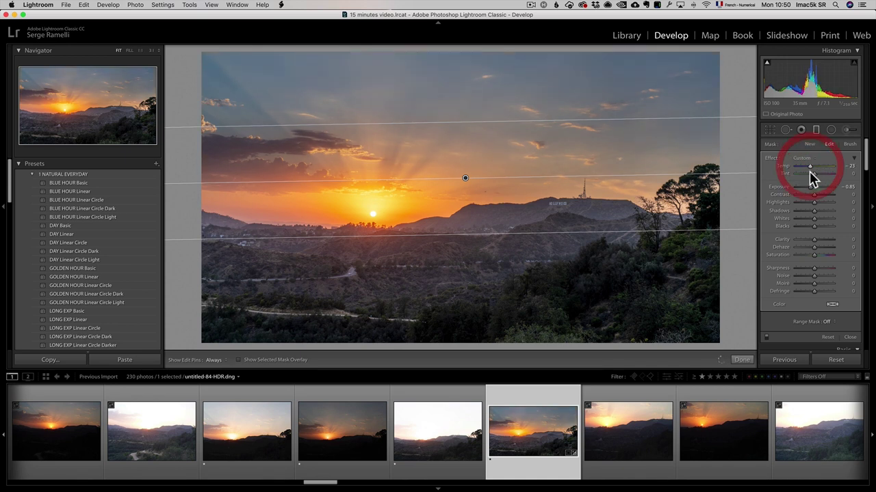
pyautogui.click(744, 359)
# Set Contrast to +40, Vibrance to +7 and Saturation to +6
pyautogui.click(820, 236)
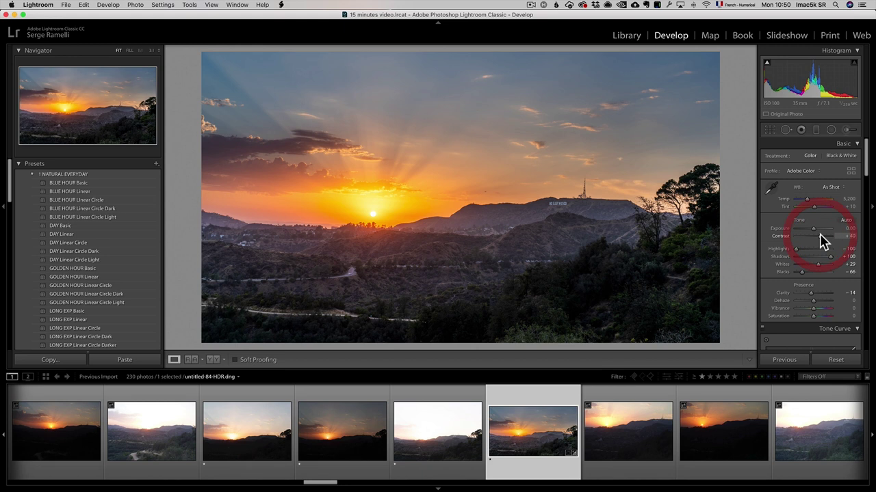
pyautogui.click(818, 308)
pyautogui.click(818, 316)
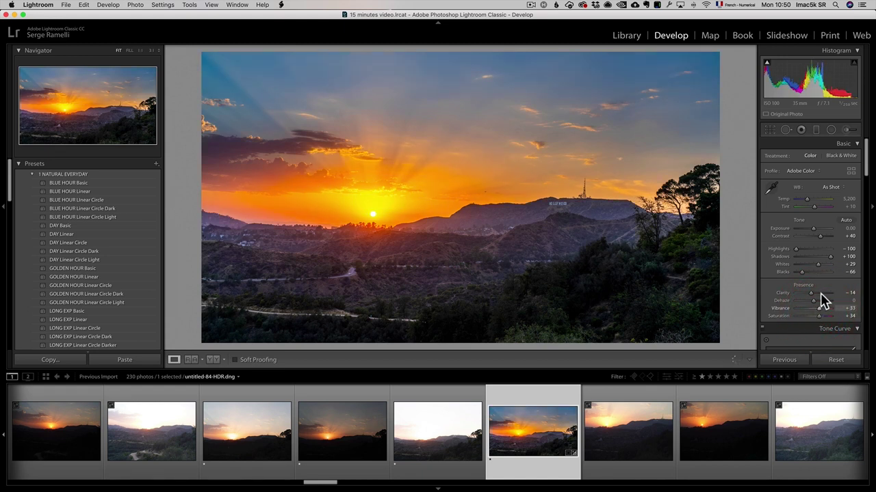
pyautogui.click(814, 317)
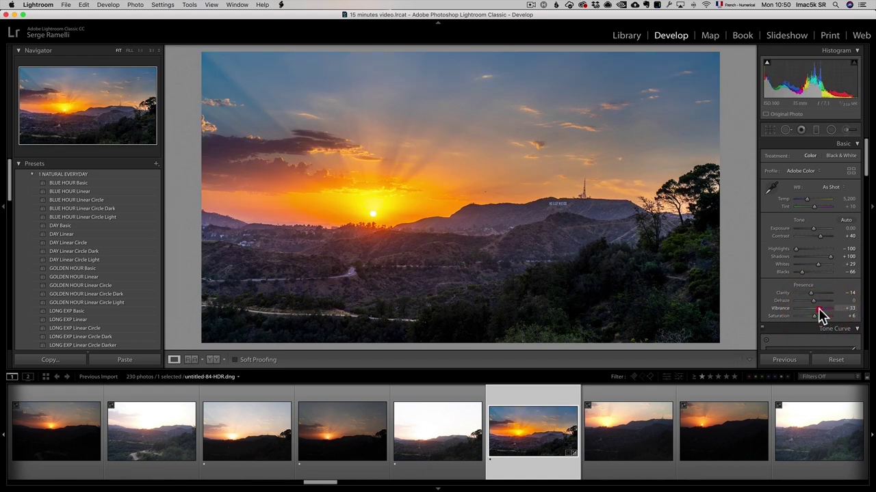
pyautogui.click(814, 308)
# Apply Shade white balance with Tint +24, then set Exposure -0.25 and Clarity -22
pyautogui.click(833, 187)
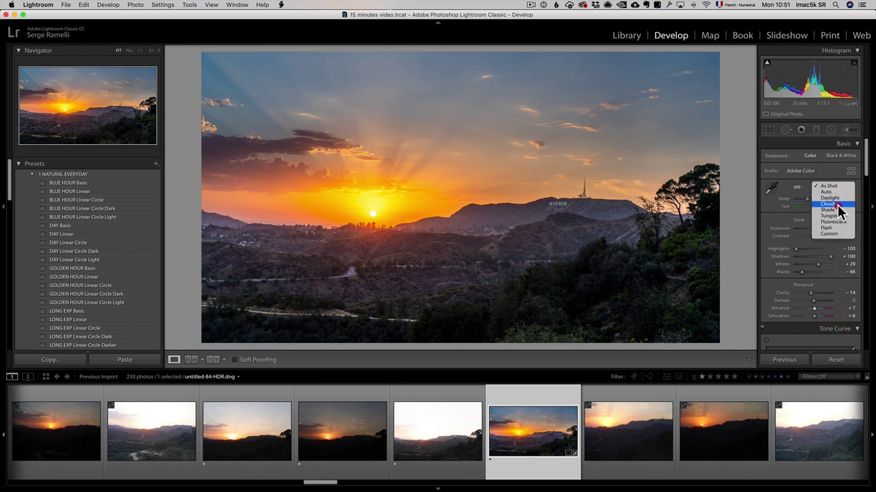
pyautogui.click(836, 211)
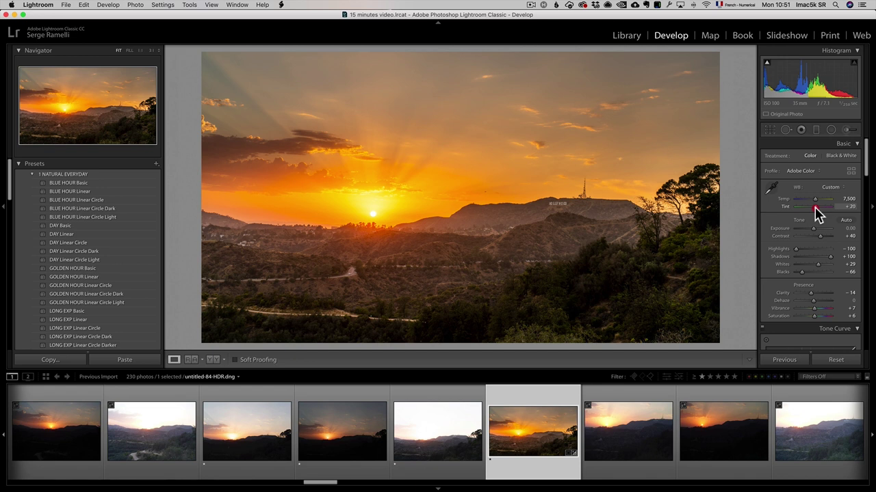
pyautogui.moveTo(814, 207); pyautogui.dragTo(815, 207)
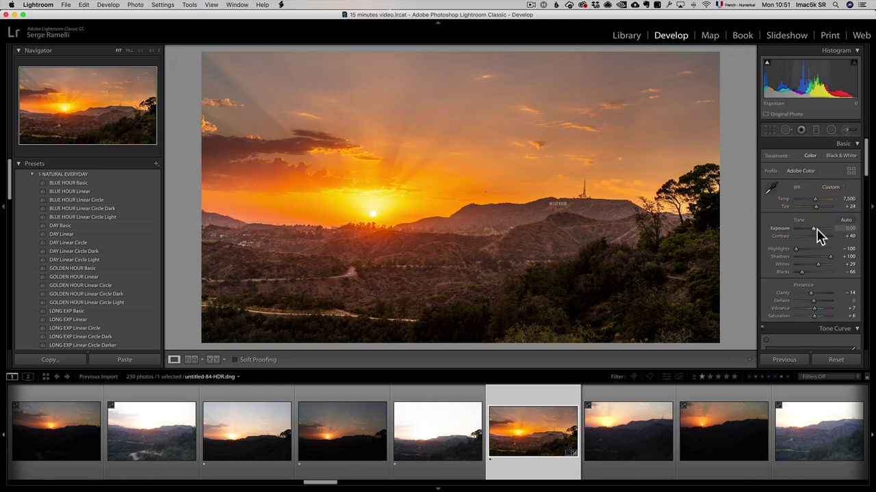
pyautogui.moveTo(814, 229); pyautogui.dragTo(813, 229)
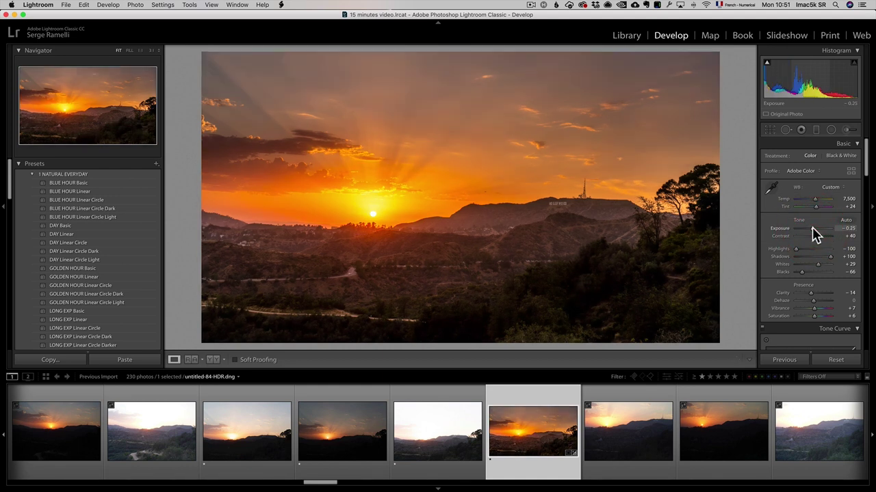
pyautogui.moveTo(812, 297); pyautogui.dragTo(808, 295)
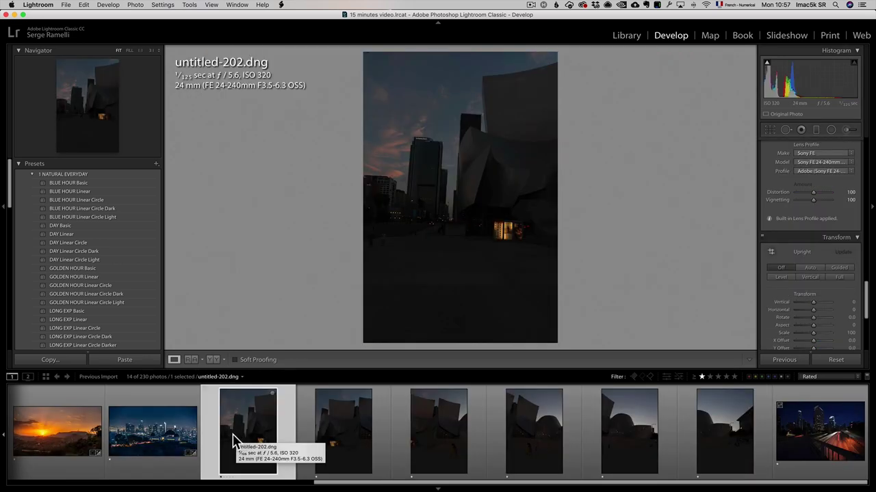
# Select the six vertical building photos and start a Photo Merge > Panorama
pyautogui.keyDown('shift'); pyautogui.click(727, 444); pyautogui.keyUp('shift')
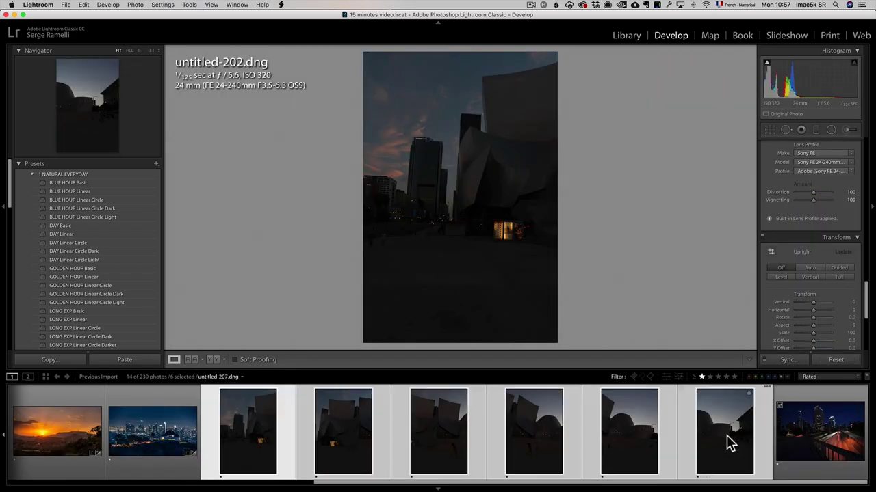
pyautogui.rightClick(319, 429)
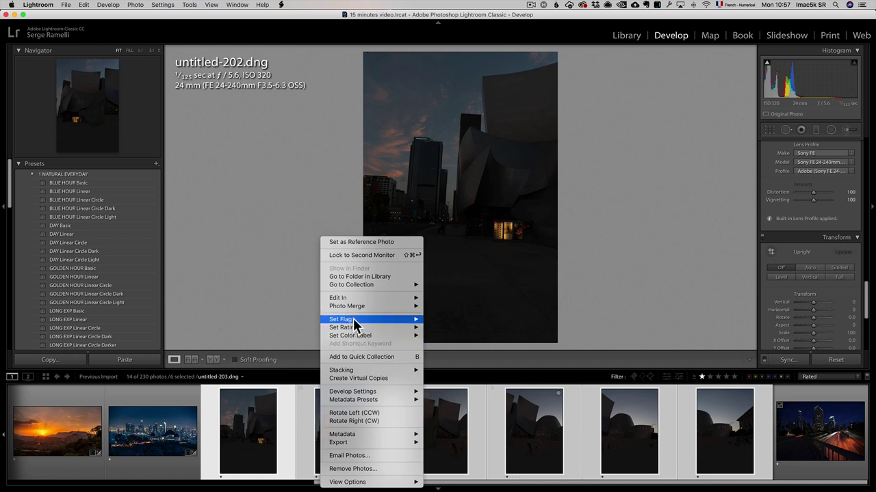
pyautogui.moveTo(363, 313)
pyautogui.click(471, 314)
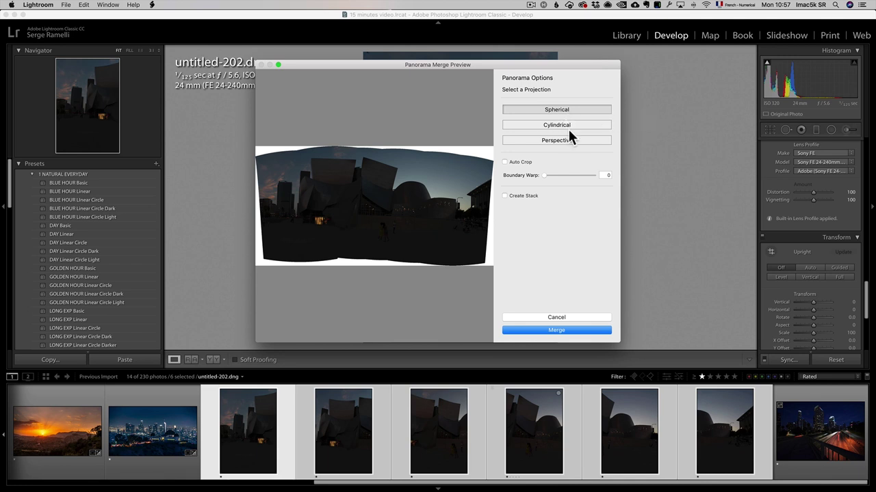
# Merge them as a Cylindrical panorama with Auto Crop on and Boundary Warp 50
pyautogui.click(568, 129)
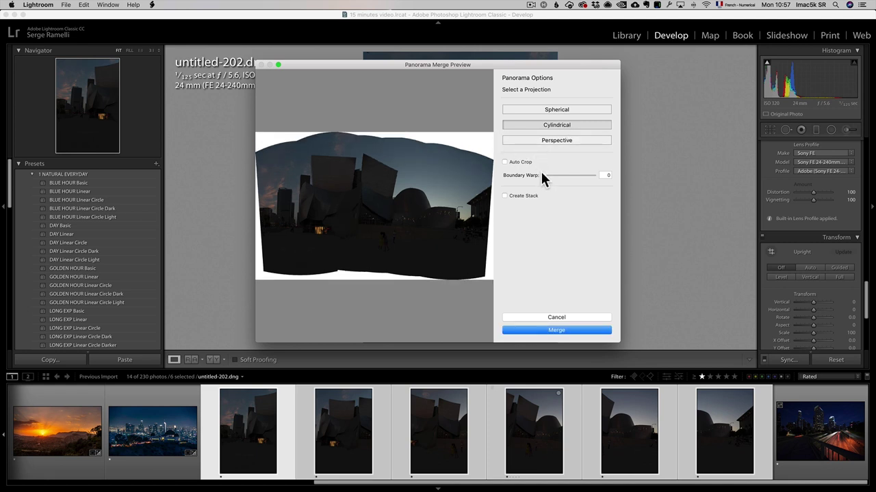
pyautogui.moveTo(541, 176); pyautogui.dragTo(640, 180)
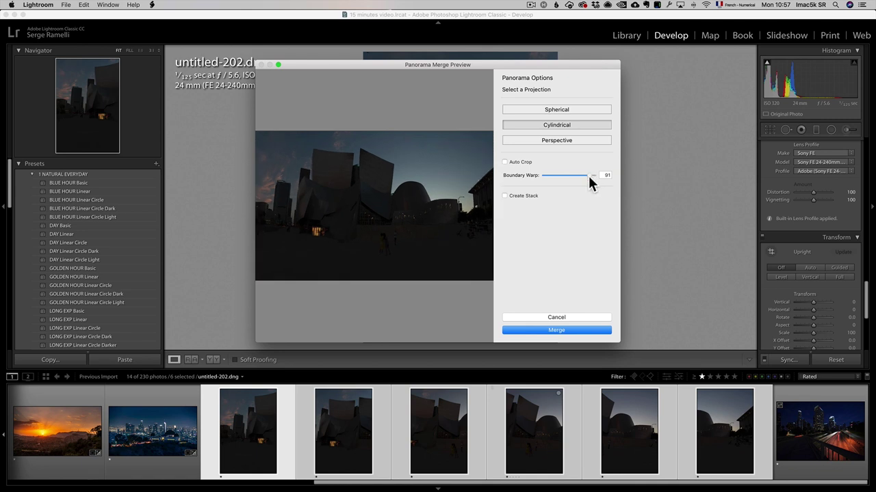
pyautogui.moveTo(588, 176); pyautogui.dragTo(558, 176)
pyautogui.click(520, 163)
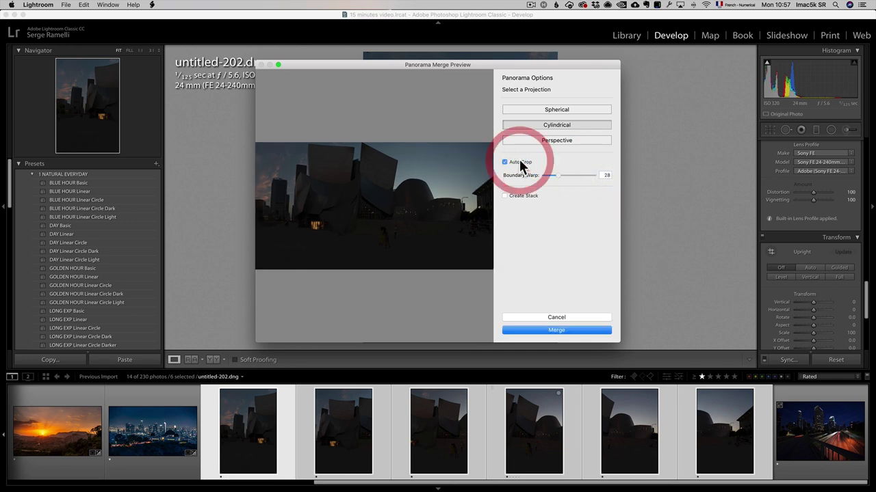
pyautogui.moveTo(560, 175)
pyautogui.mouseDown()
pyautogui.moveTo(580, 174)
pyautogui.moveTo(572, 175)
pyautogui.mouseUp()
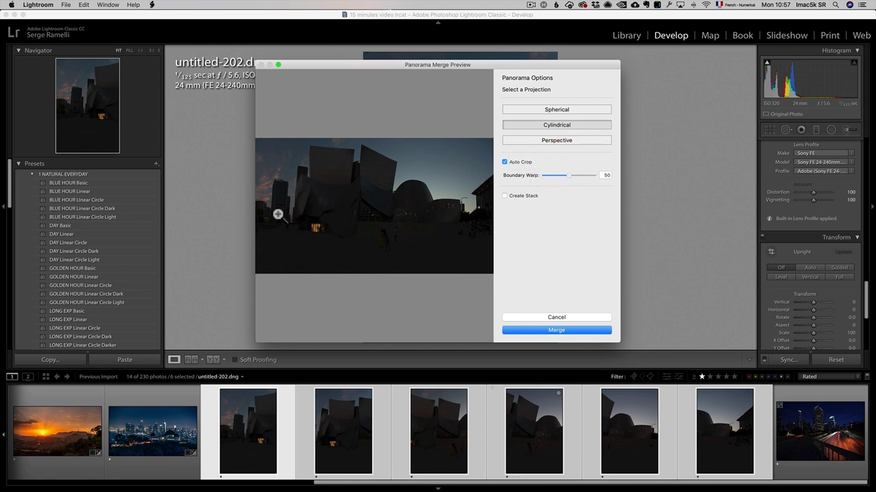
pyautogui.click(578, 332)
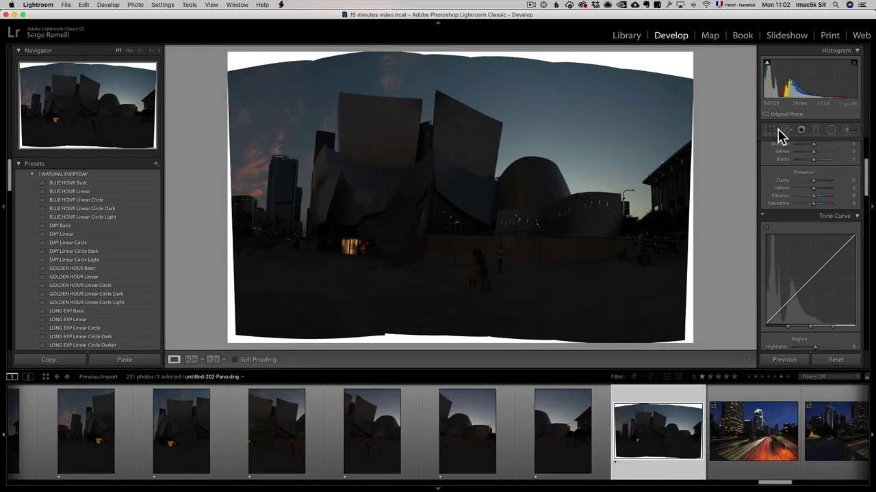
# Lift the panorama's Shadows to +100 and pull Highlights down to -100
pyautogui.scroll(3, 792, 192)
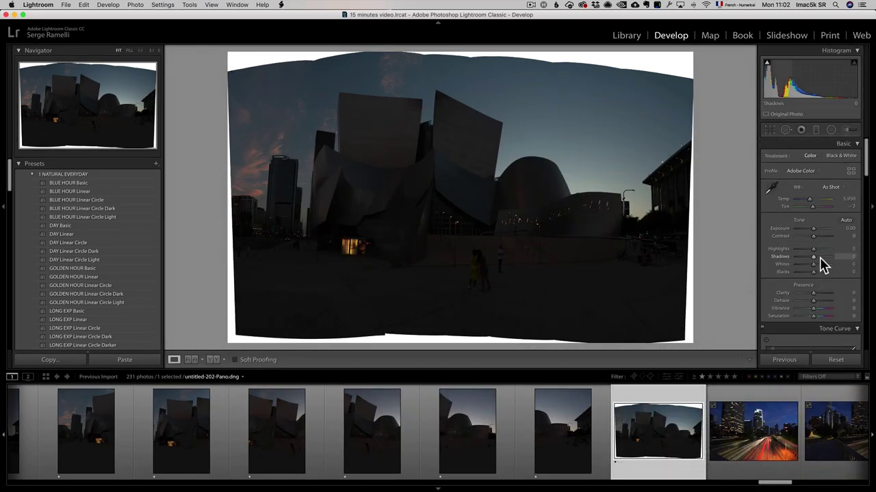
pyautogui.moveTo(818, 256); pyautogui.dragTo(813, 280)
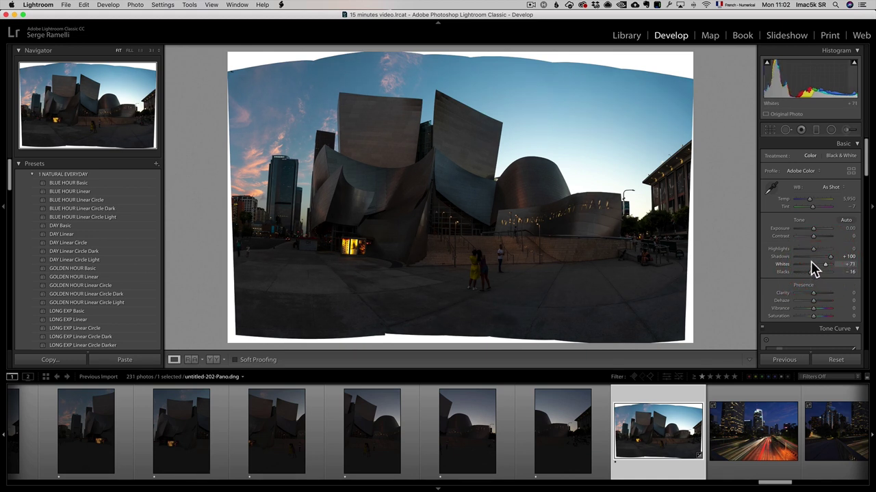
pyautogui.moveTo(813, 250); pyautogui.dragTo(814, 229)
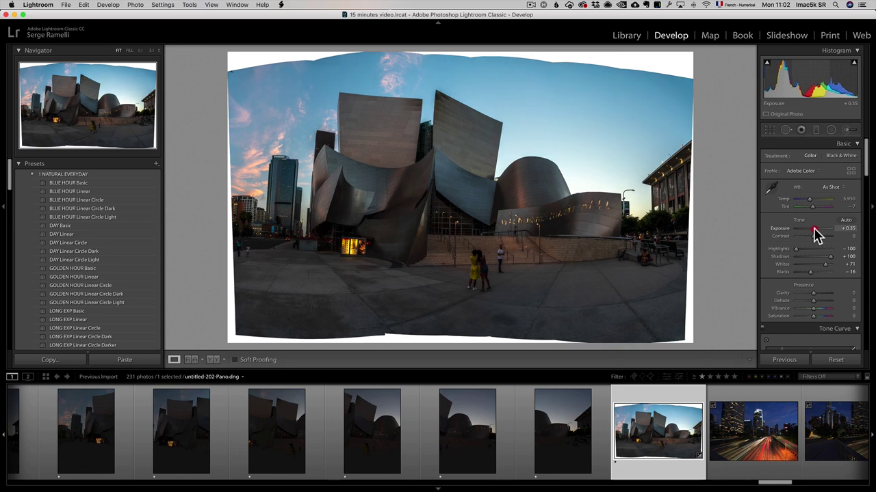
pyautogui.click(770, 130)
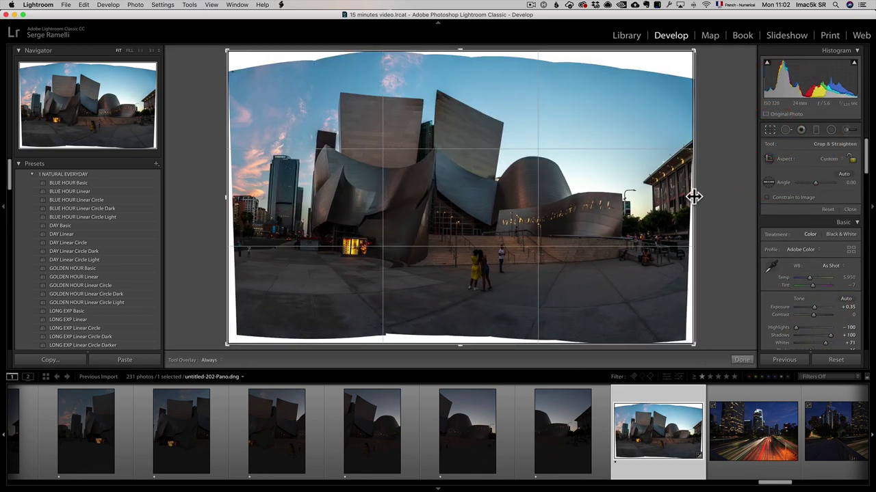
# Crop the panorama inward on all four sides to remove the white borders
pyautogui.moveTo(695, 196); pyautogui.dragTo(667, 200)
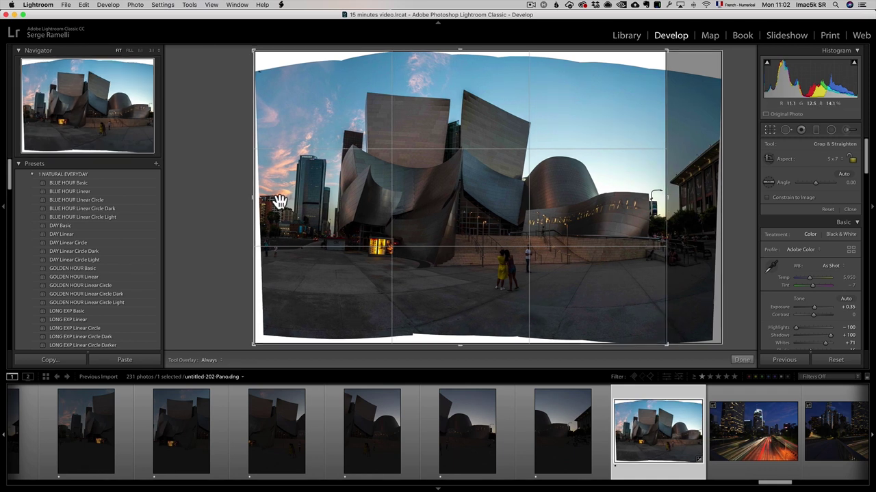
pyautogui.moveTo(253, 198); pyautogui.dragTo(260, 198)
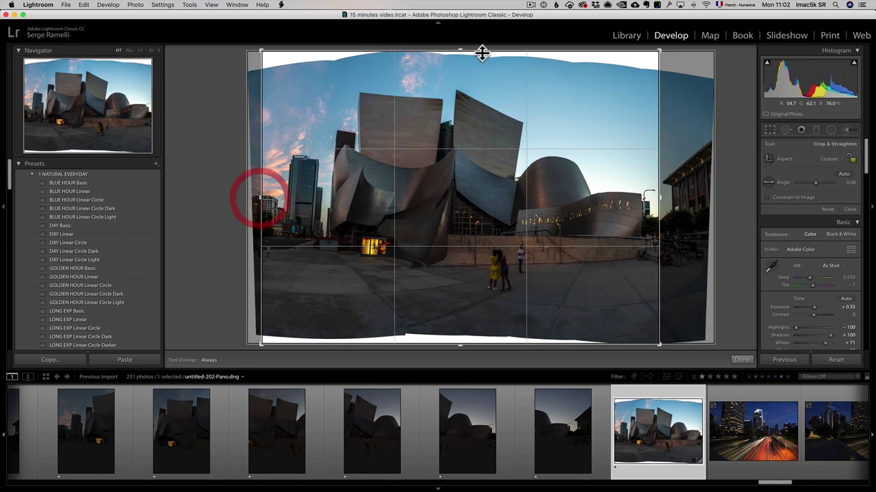
pyautogui.moveTo(458, 50); pyautogui.dragTo(458, 64)
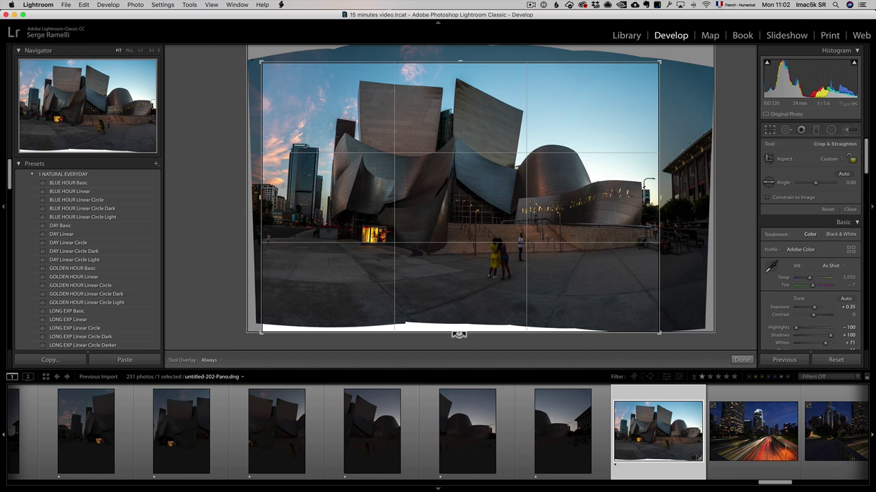
pyautogui.moveTo(459, 332); pyautogui.dragTo(463, 308)
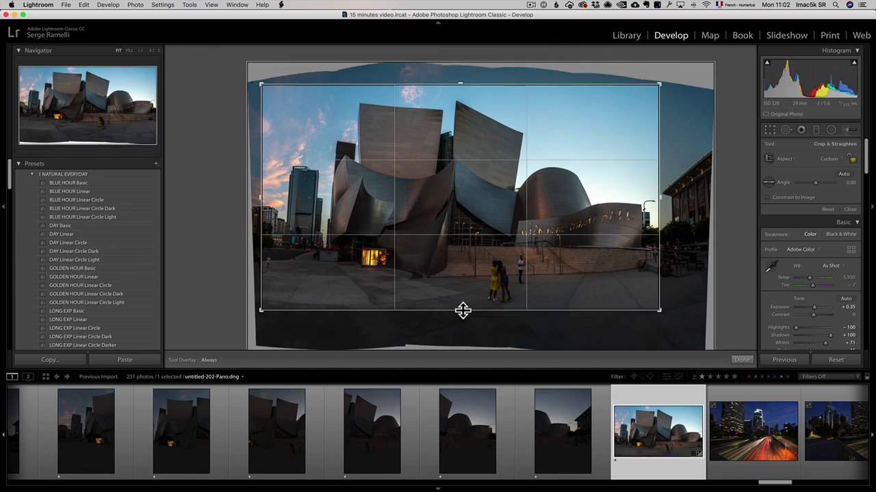
pyautogui.press('Return')
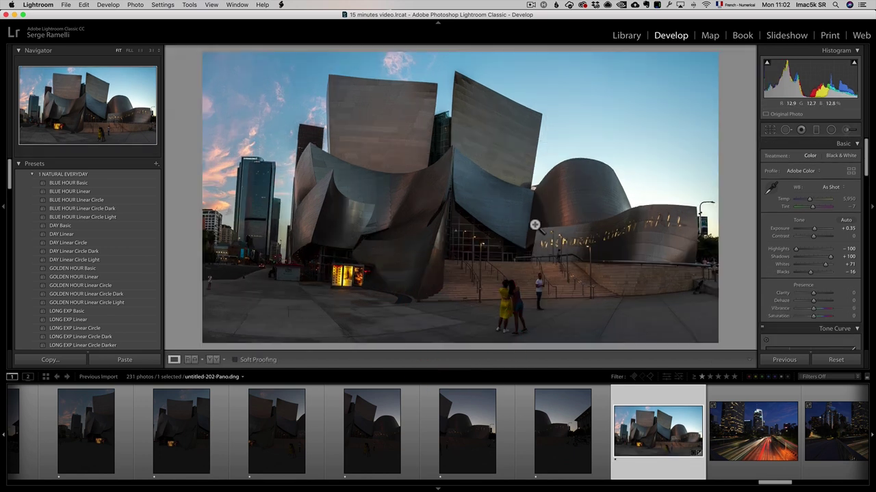
# Set the white balance to Shade and raise Clarity to +34
pyautogui.click(830, 188)
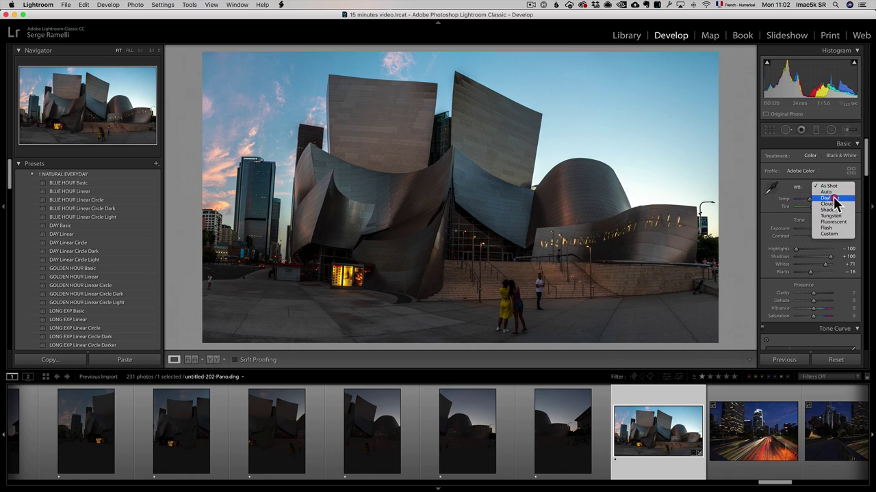
pyautogui.click(829, 209)
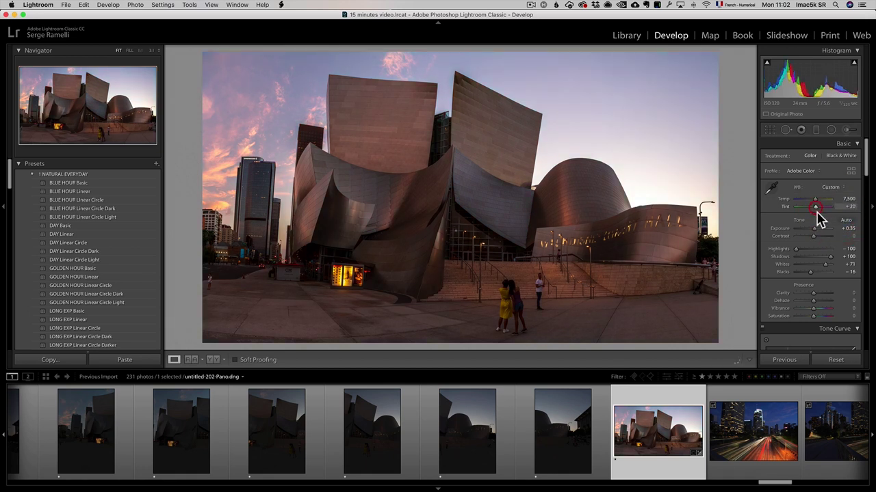
pyautogui.moveTo(818, 294); pyautogui.dragTo(821, 294)
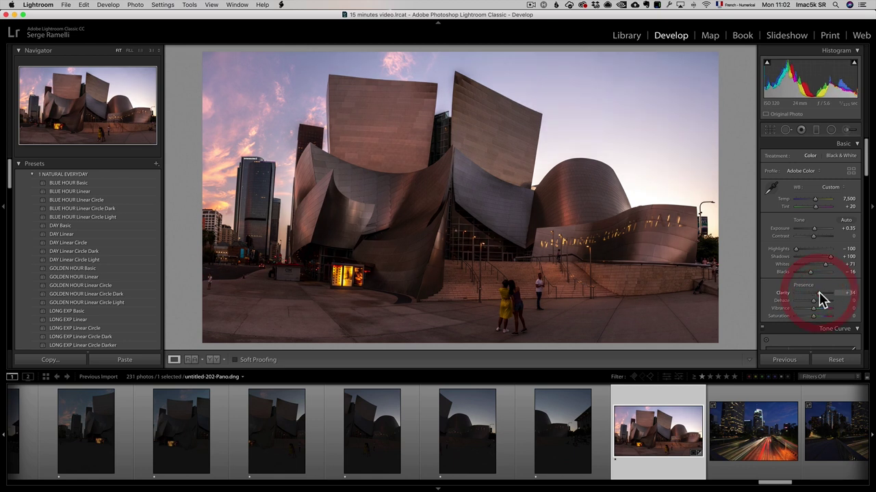
pyautogui.scroll(-1, 827, 289)
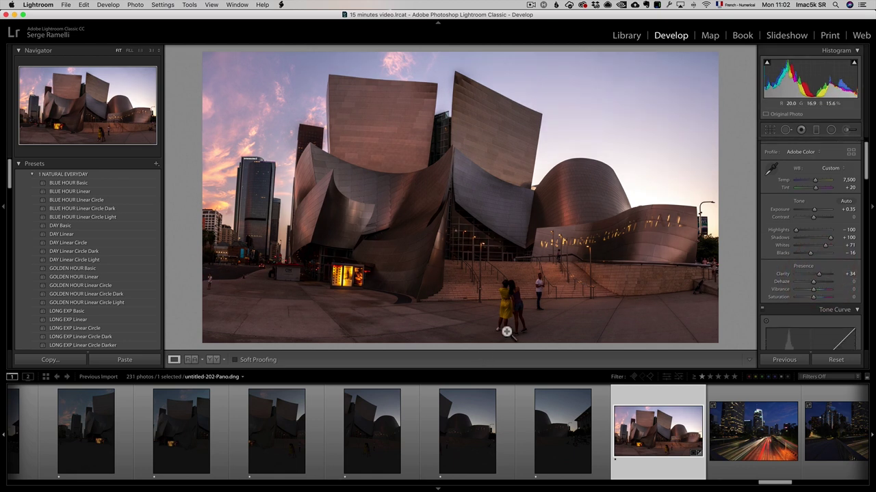
pyautogui.scroll(-2, 824, 279)
pyautogui.scroll(-8, 826, 262)
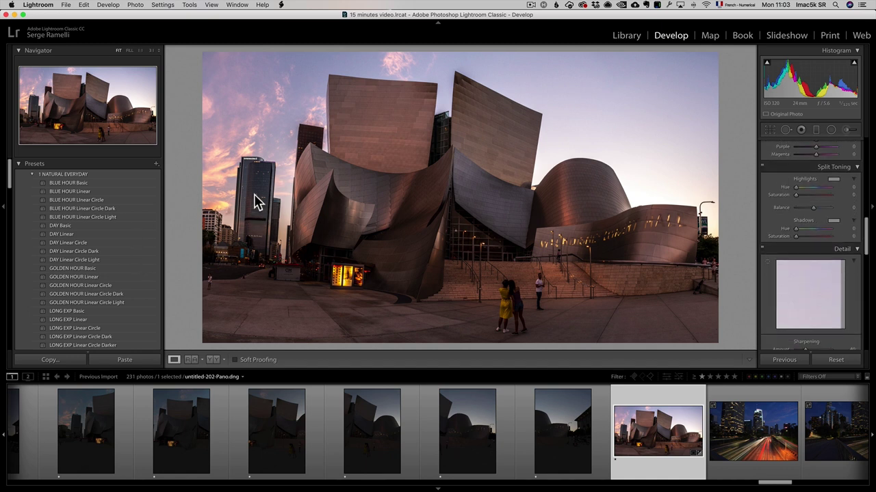
pyautogui.scroll(-4, 838, 274)
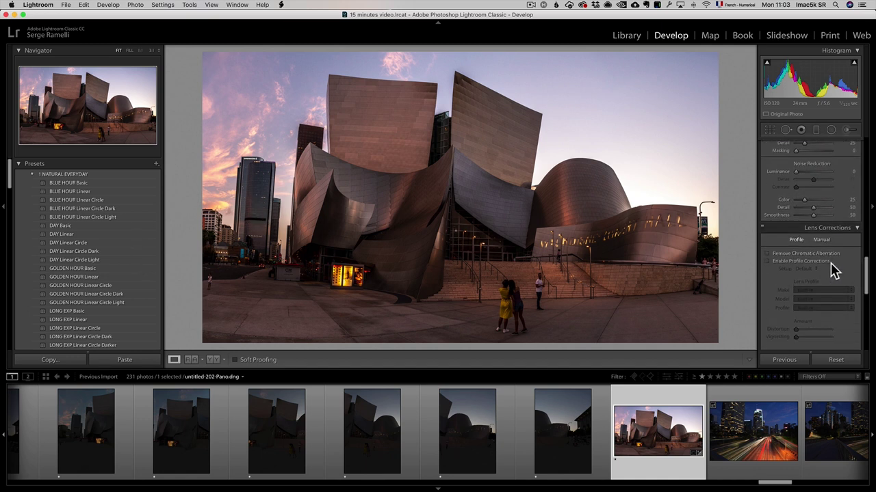
# Enable lens profile corrections, then straighten verticals with two Guided Upright guides on the left tower and right edge
pyautogui.click(768, 261)
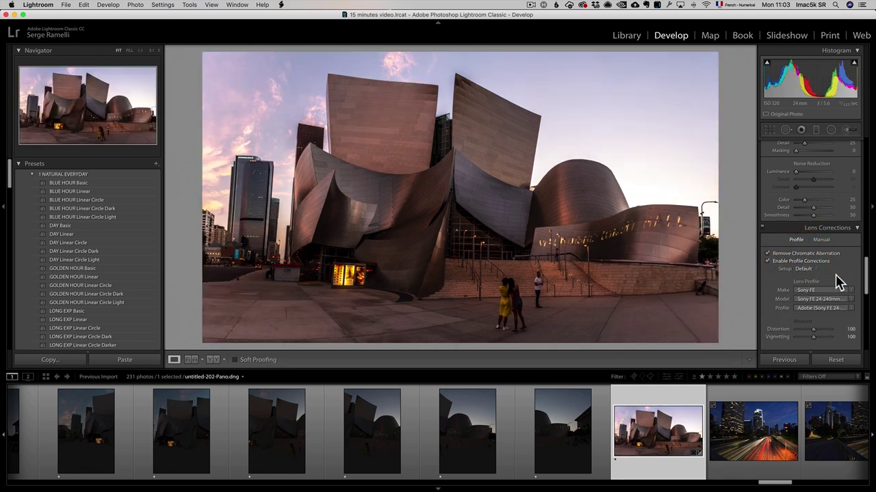
pyautogui.scroll(-5, 842, 280)
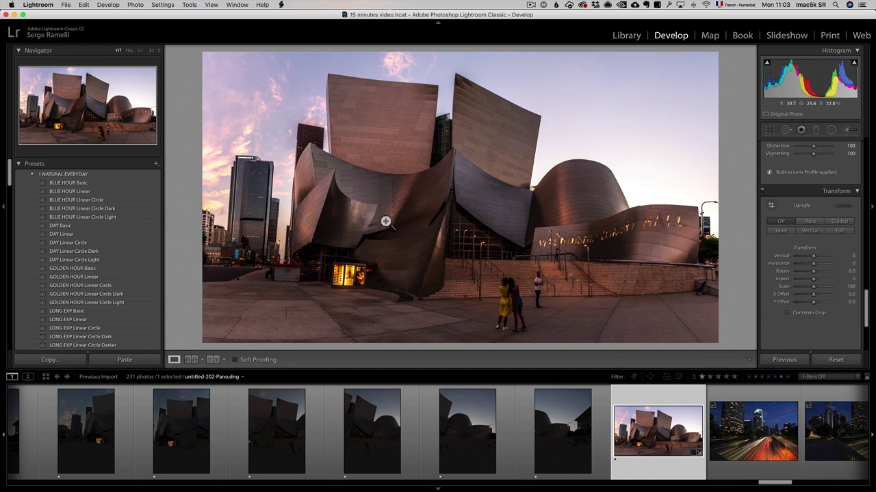
pyautogui.click(838, 222)
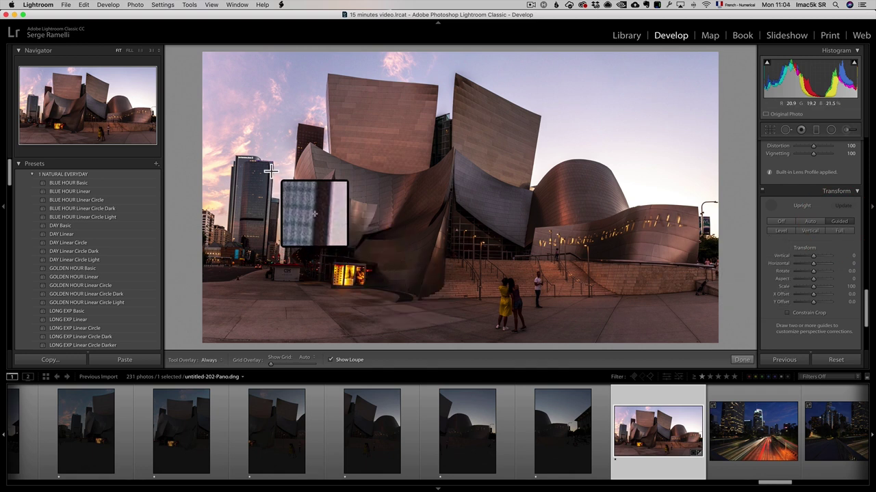
pyautogui.moveTo(270, 172); pyautogui.dragTo(267, 243)
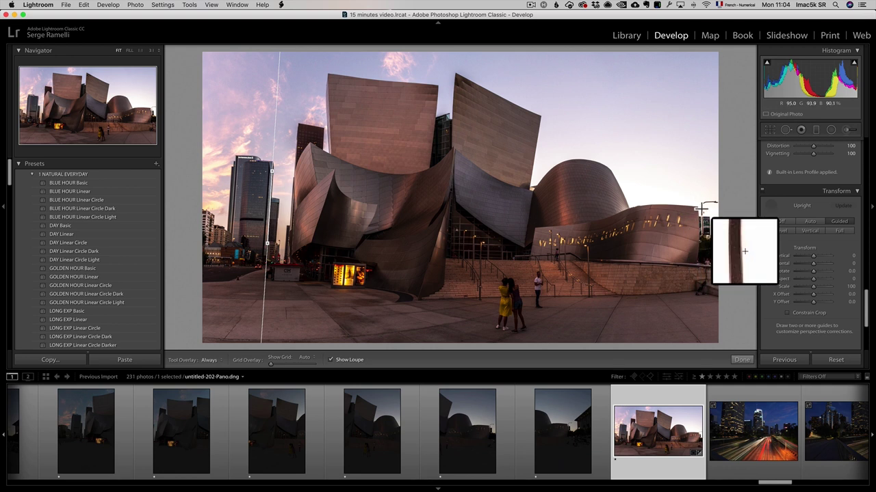
pyautogui.moveTo(703, 208); pyautogui.dragTo(702, 239)
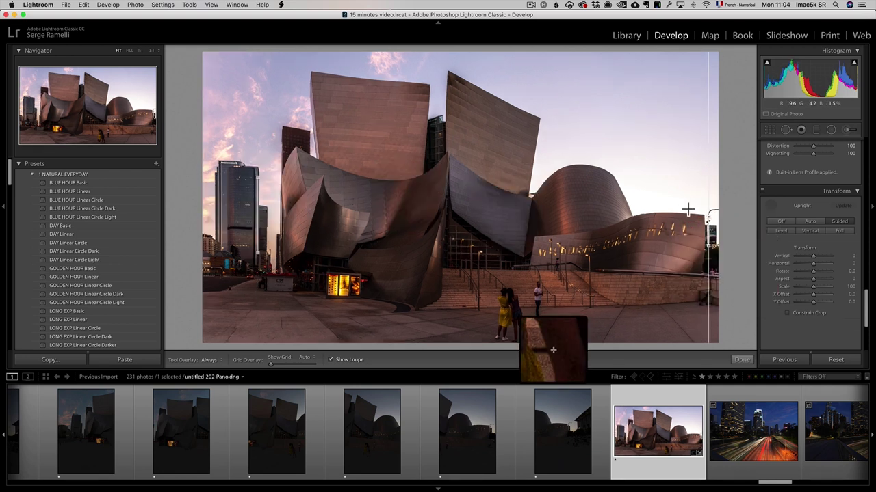
pyautogui.click(742, 360)
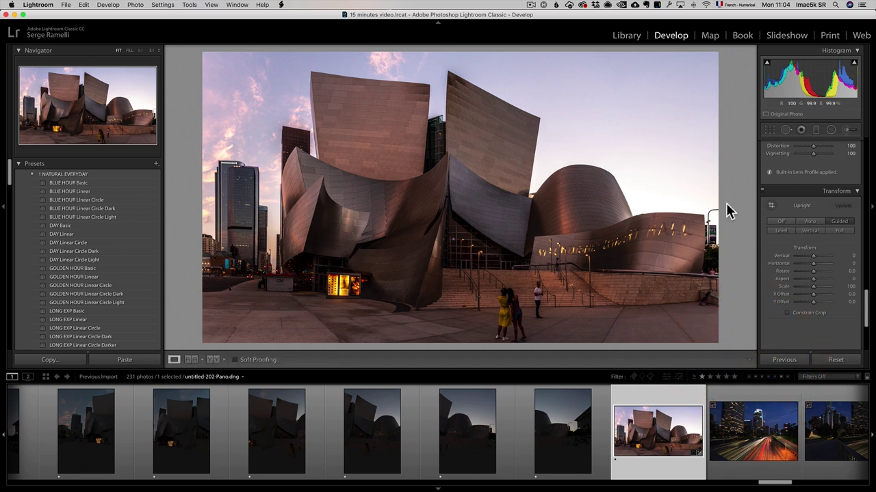
pyautogui.moveTo(866, 311); pyautogui.dragTo(866, 146)
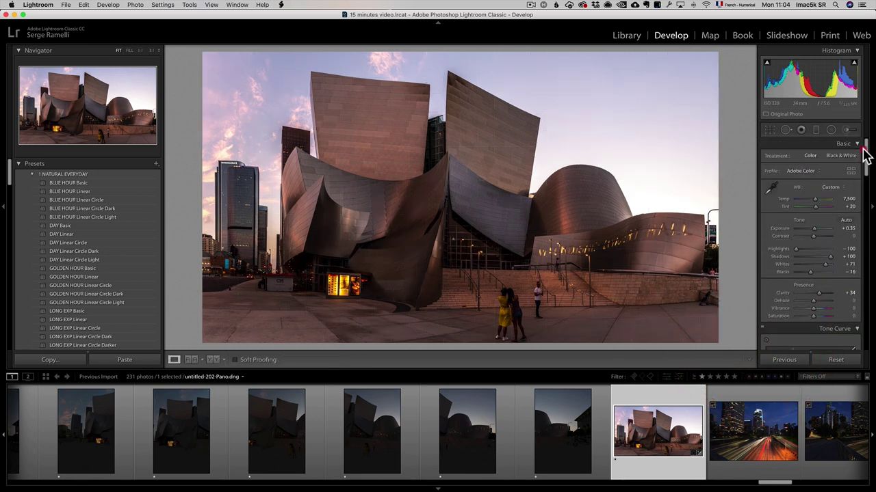
# Draw a graduated filter over the sky at Exposure -1.30 with a Luminance range mask of 66/100
pyautogui.click(817, 131)
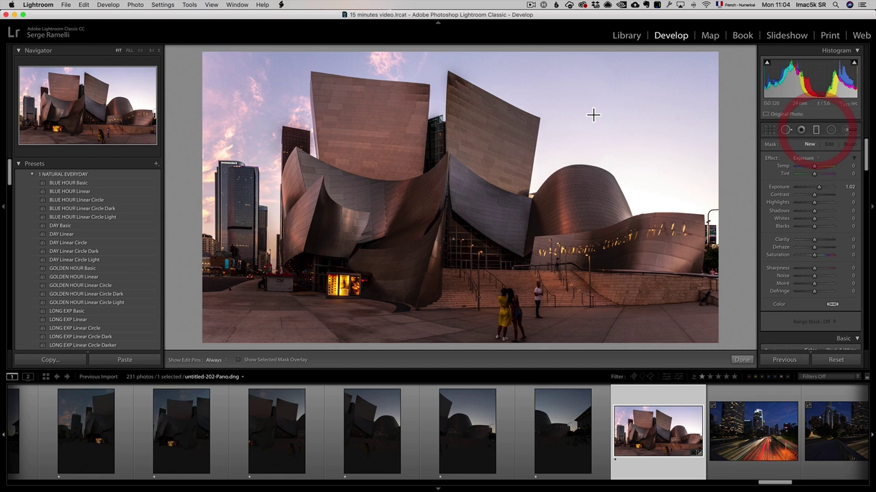
pyautogui.moveTo(578, 106); pyautogui.dragTo(583, 245)
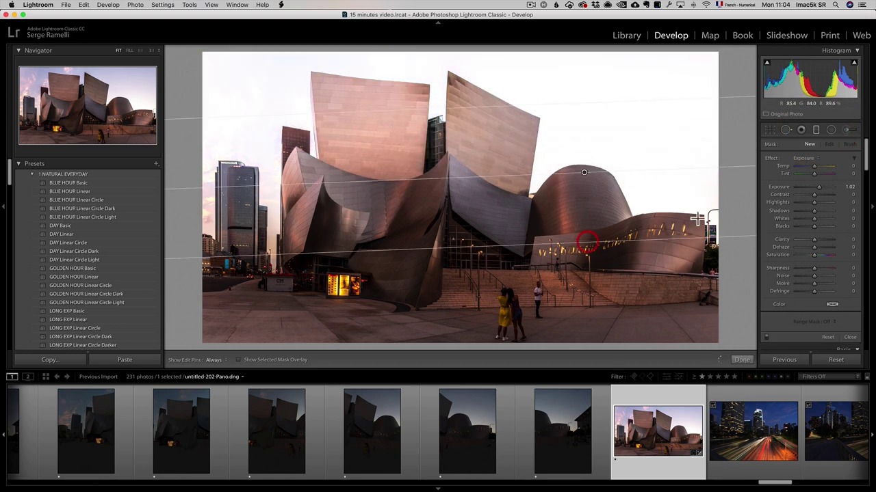
pyautogui.moveTo(814, 188); pyautogui.dragTo(807, 195)
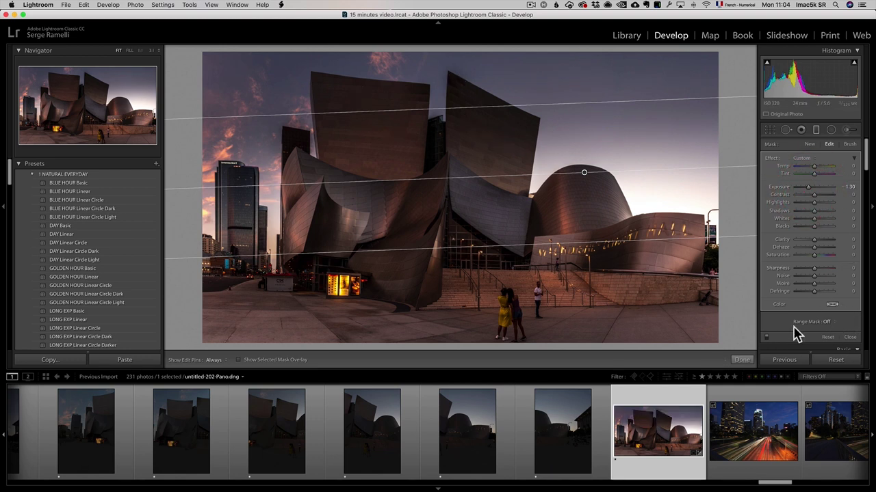
pyautogui.click(832, 325)
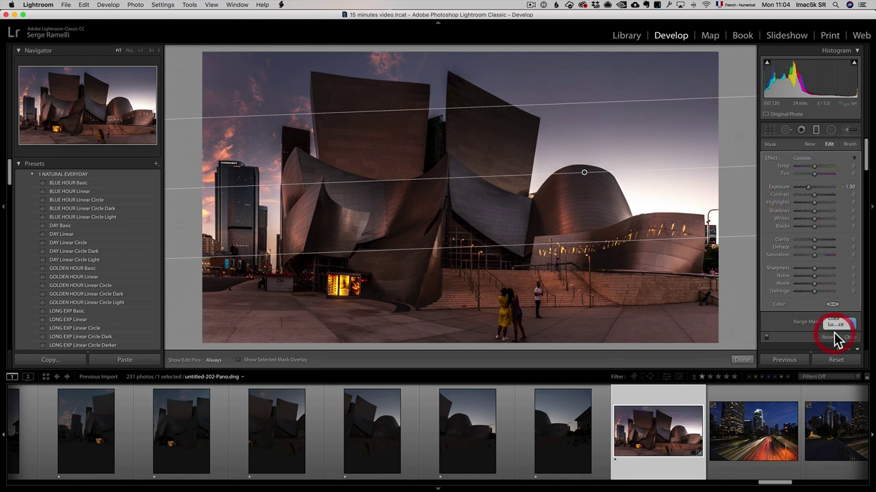
pyautogui.click(835, 338)
pyautogui.moveTo(799, 336); pyautogui.dragTo(816, 336)
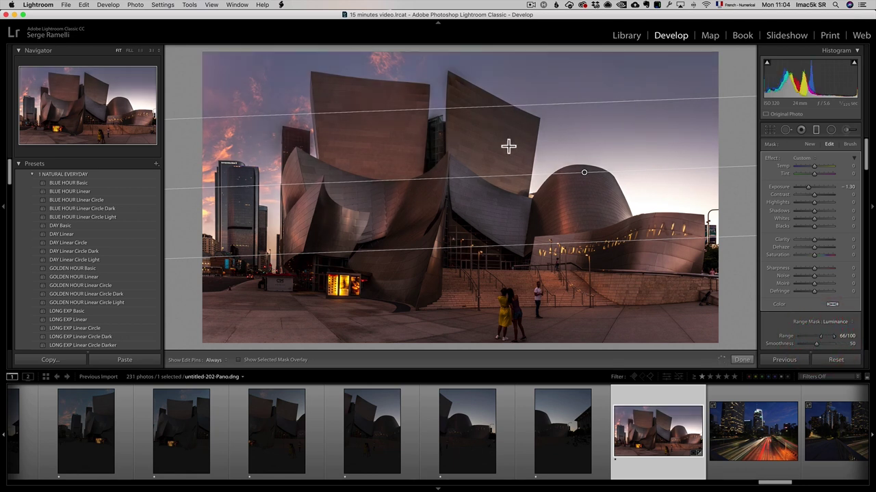
# Toggle the graduated filter off and on to compare the sky, then finish it
pyautogui.scroll(-3, 829, 327)
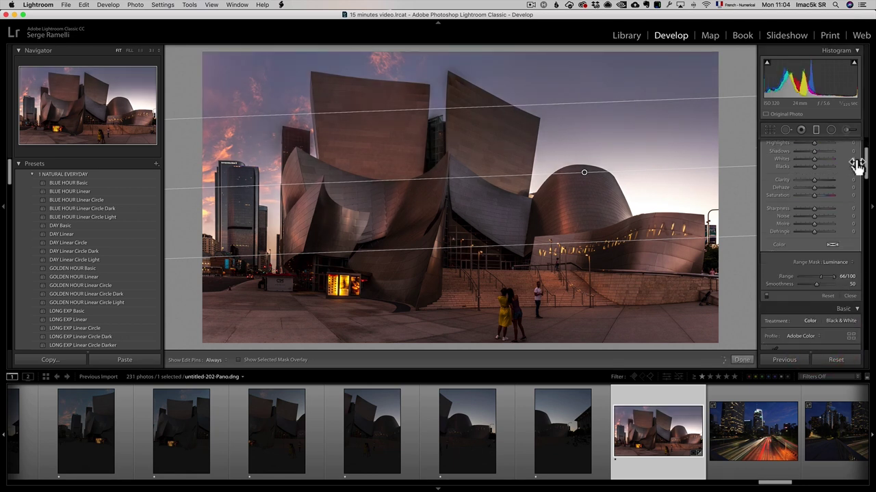
pyautogui.click(766, 297)
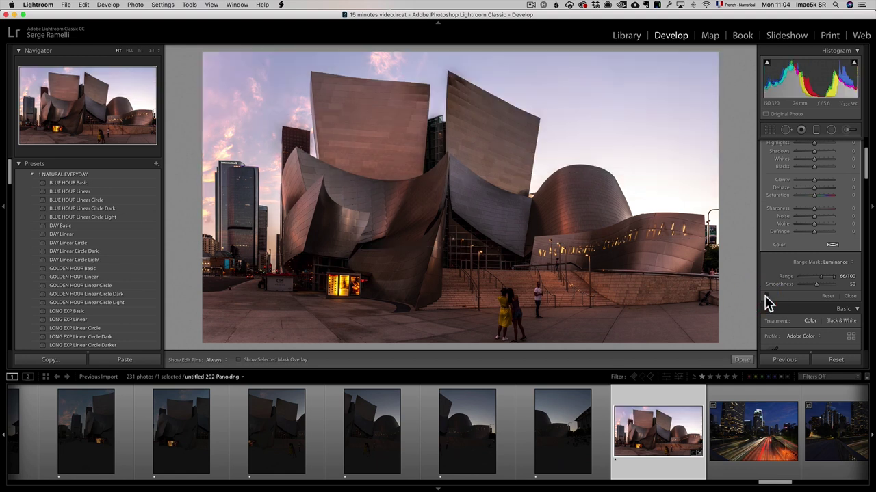
pyautogui.click(766, 297)
pyautogui.click(766, 298)
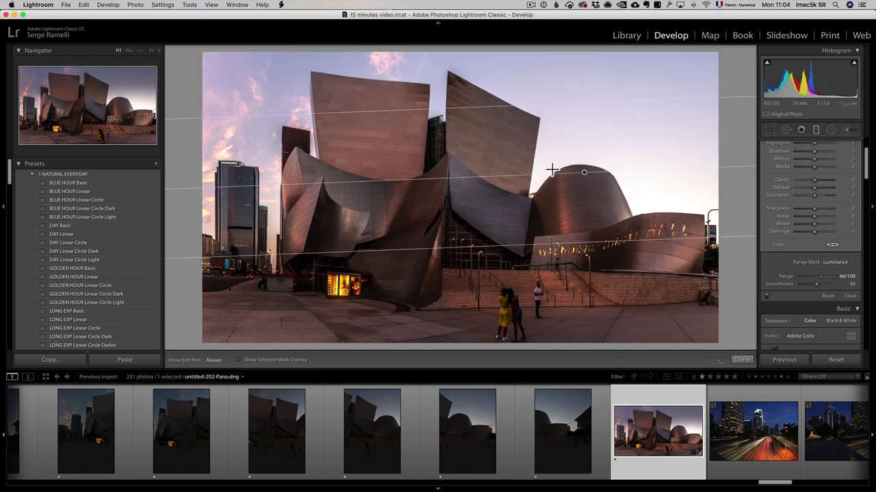
pyautogui.click(742, 361)
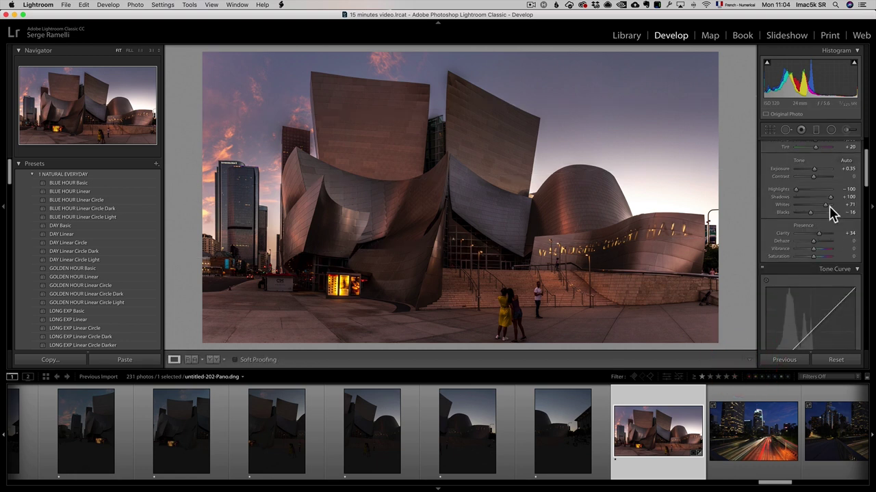
pyautogui.click(849, 131)
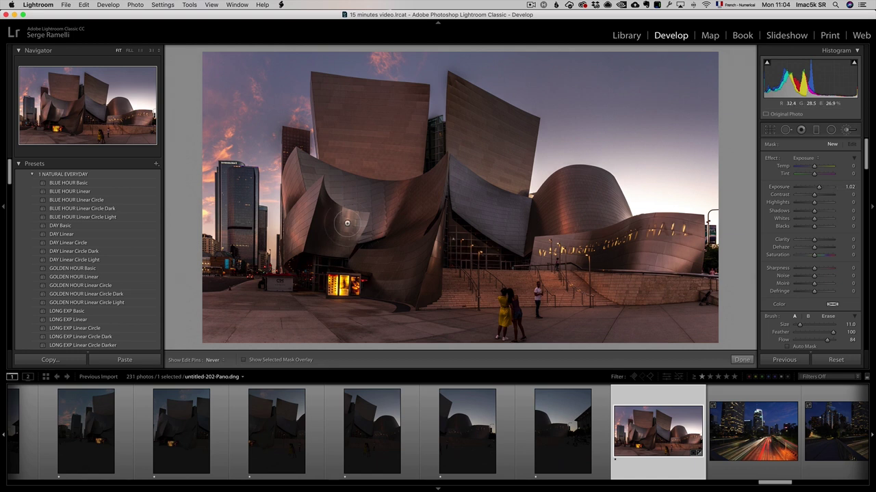
# Brush over the concert hall facade and lettering and set the brush Exposure to 0.52
pyautogui.moveTo(348, 165); pyautogui.dragTo(344, 151)
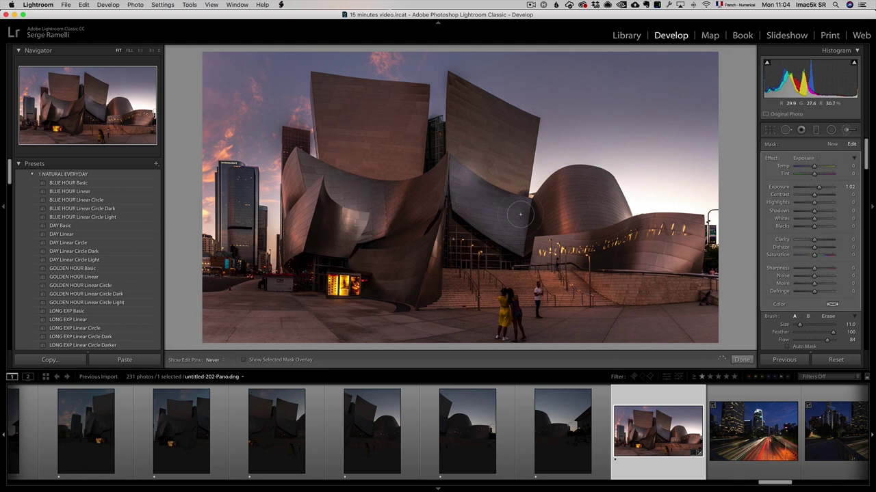
pyautogui.moveTo(624, 249)
pyautogui.mouseDown()
pyautogui.moveTo(620, 226)
pyautogui.moveTo(676, 261)
pyautogui.mouseUp()
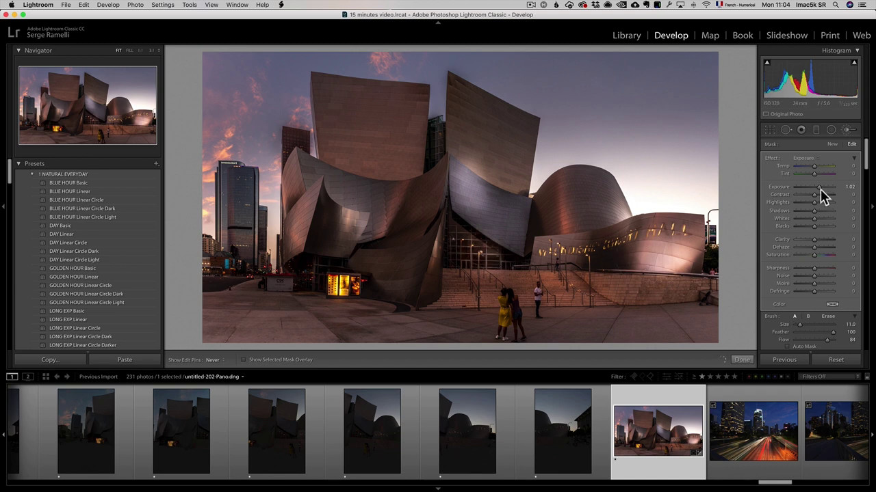
pyautogui.press('Up')
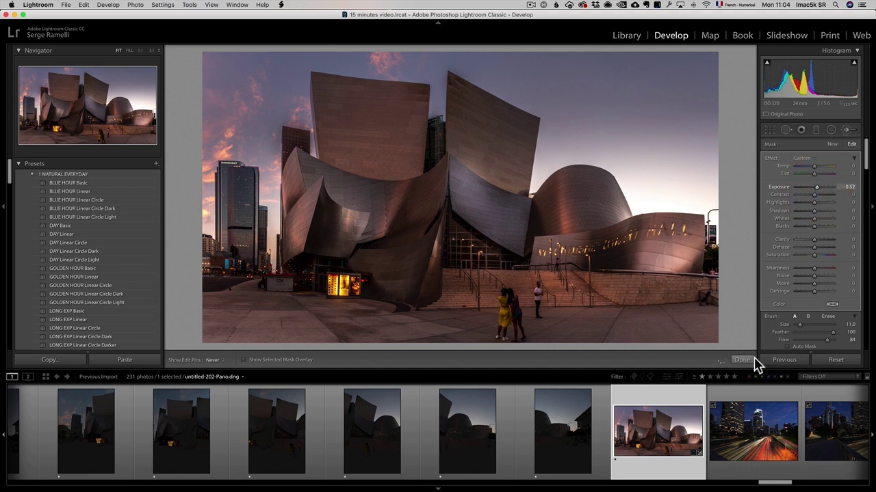
pyautogui.click(744, 360)
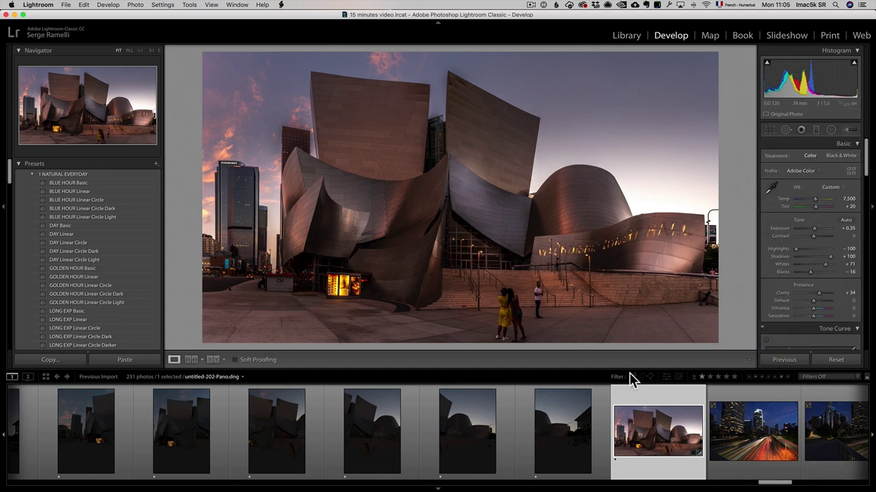
# Rate the concert hall panorama, sunset and city skyline photos two stars each
pyautogui.press('2')
pyautogui.moveTo(783, 484); pyautogui.dragTo(746, 489)
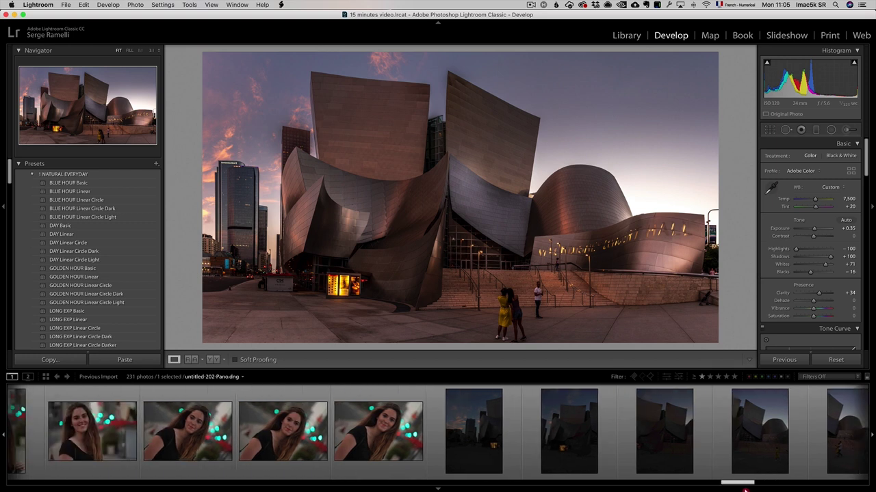
pyautogui.click(700, 376)
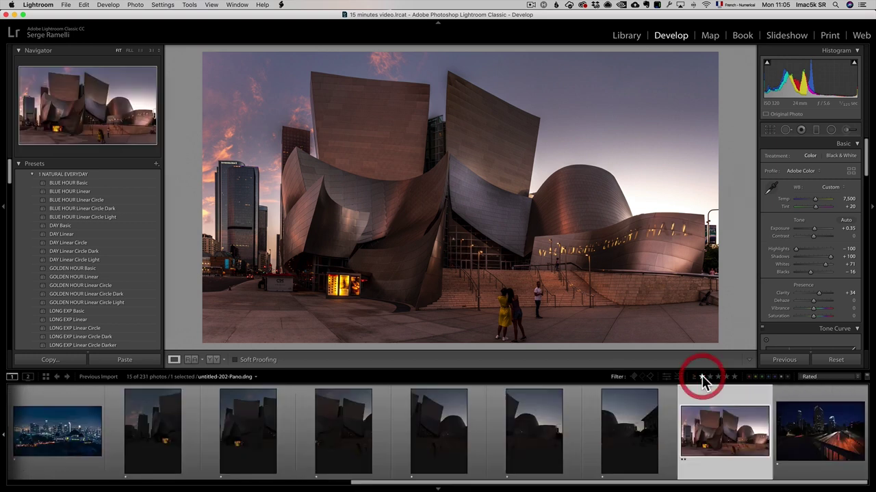
pyautogui.moveTo(650, 483); pyautogui.dragTo(555, 482)
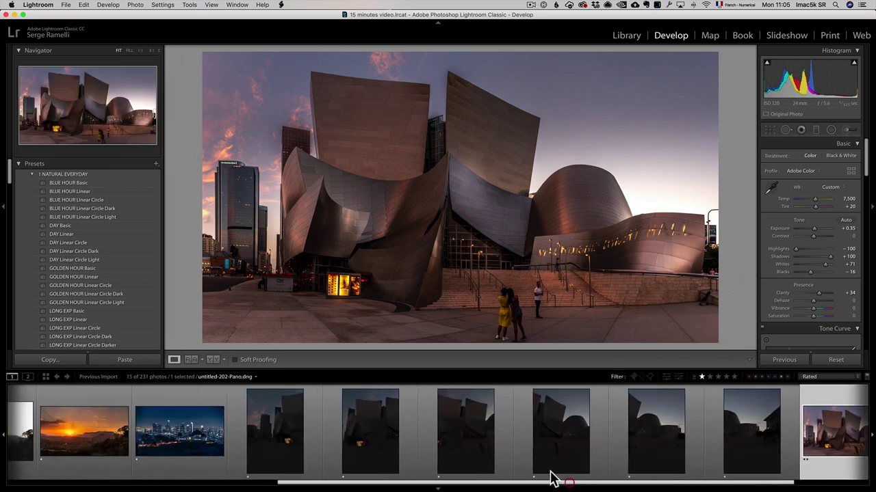
pyautogui.click(113, 431)
pyautogui.press('2')
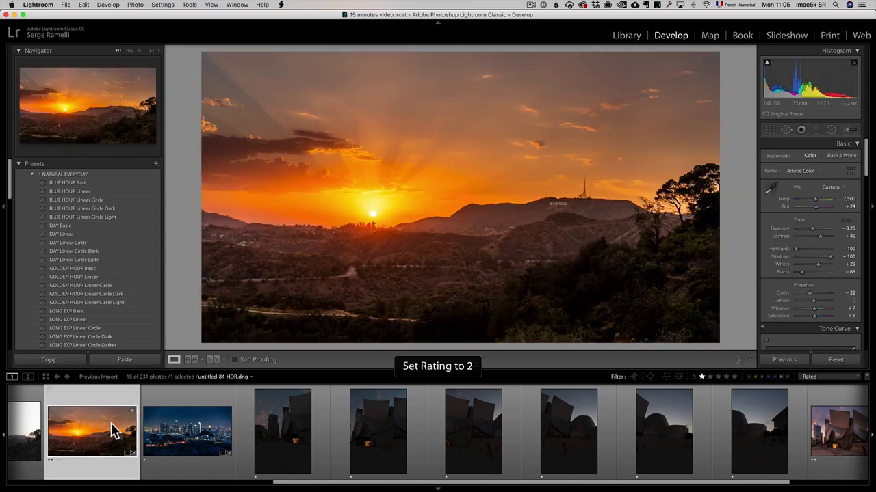
pyautogui.click(175, 430)
pyautogui.press('2')
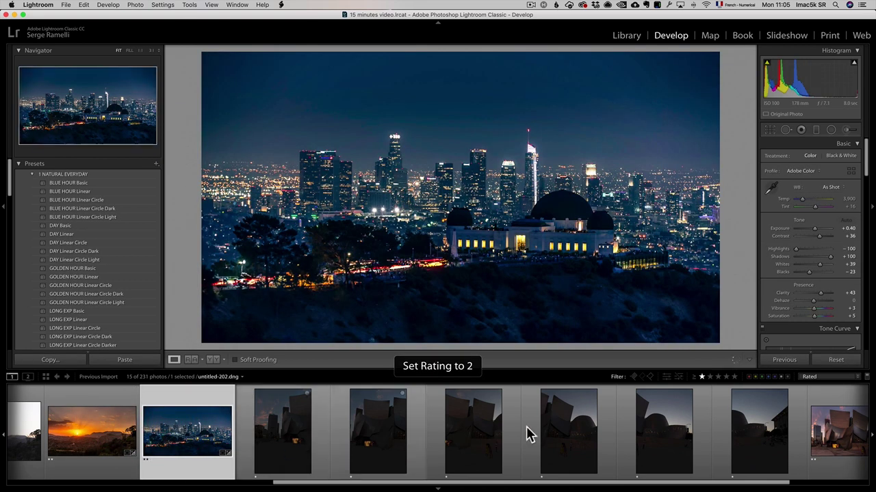
# Filter the filmstrip to two-star photos and select all three
pyautogui.click(711, 377)
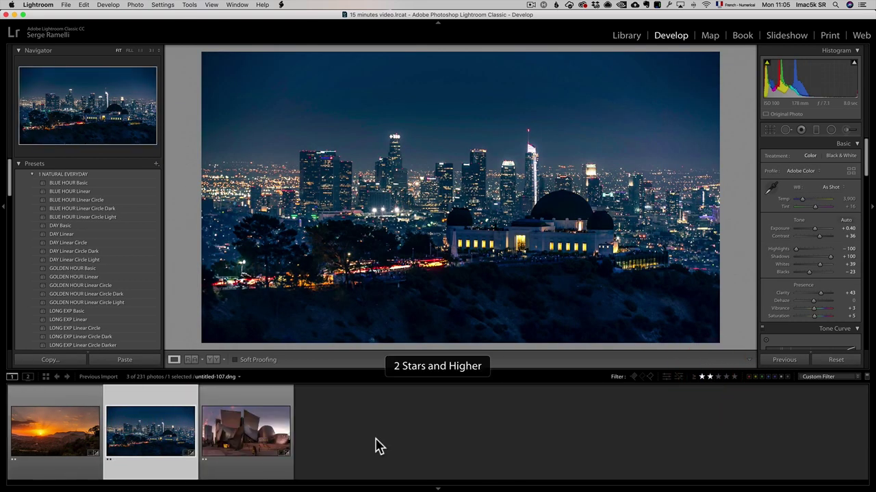
pyautogui.click(58, 399)
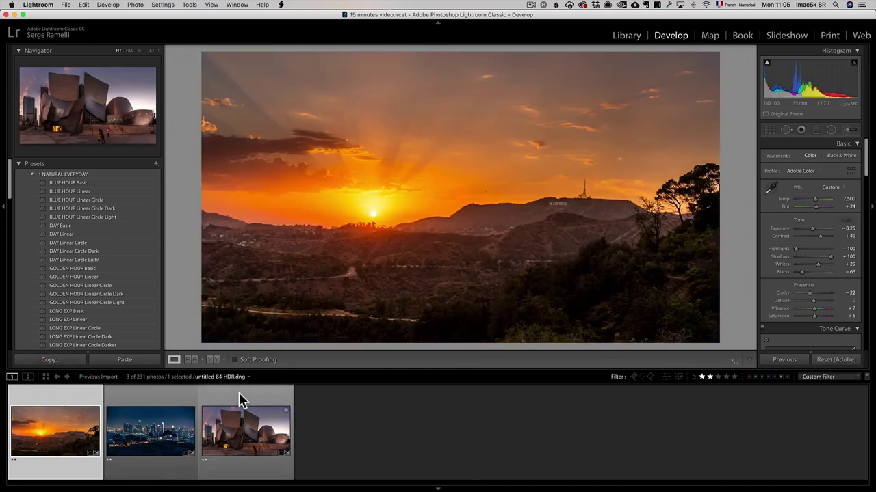
pyautogui.keyDown('shift'); pyautogui.click(240, 397); pyautogui.keyUp('shift')
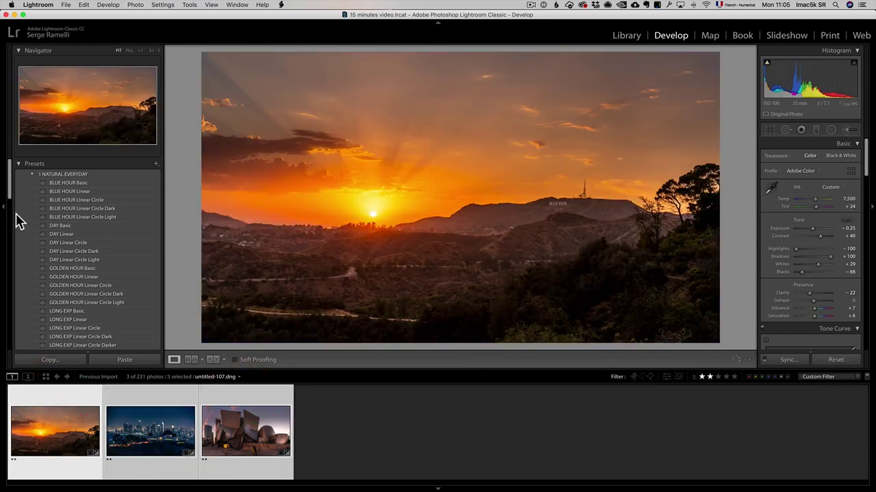
pyautogui.moveTo(10, 197); pyautogui.dragTo(6, 349)
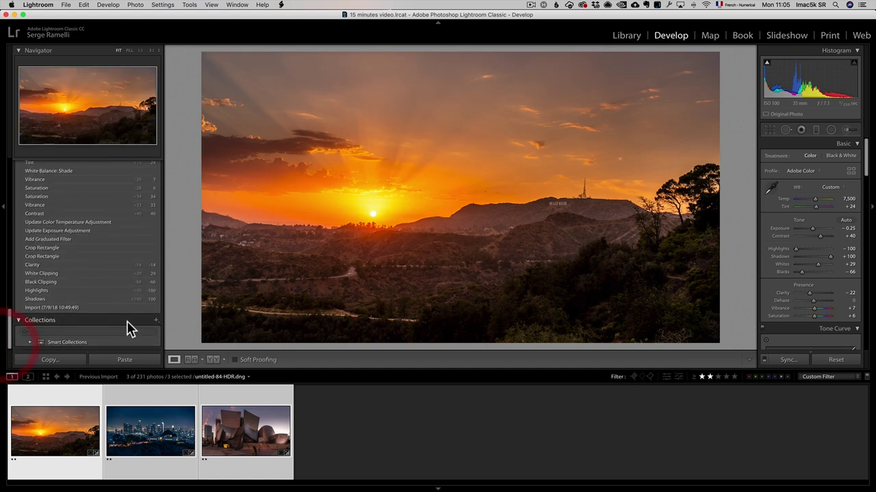
# Create a collection named 'Best workshop 2018' including the three selected photos
pyautogui.click(156, 320)
pyautogui.click(184, 327)
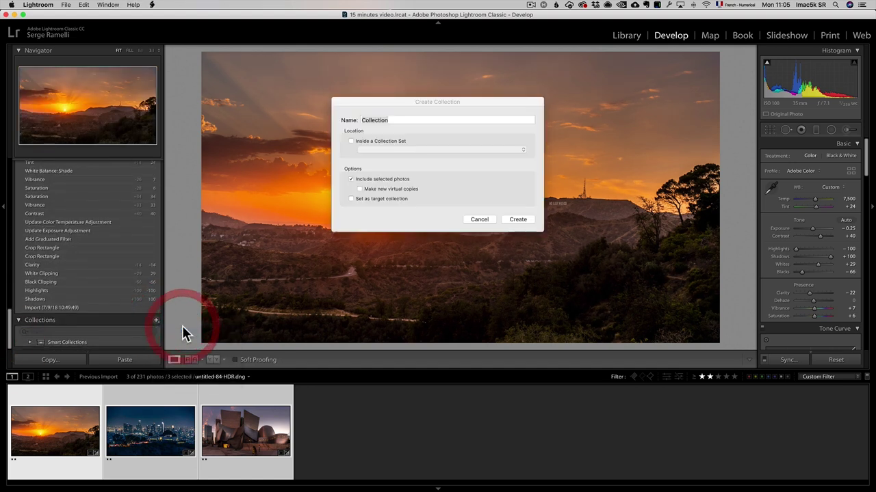
pyautogui.write('Best workshop 2018')
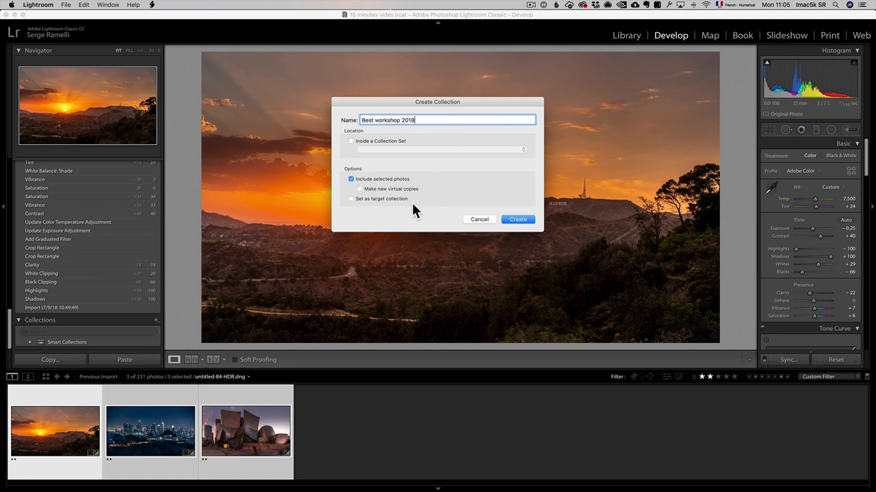
pyautogui.click(517, 219)
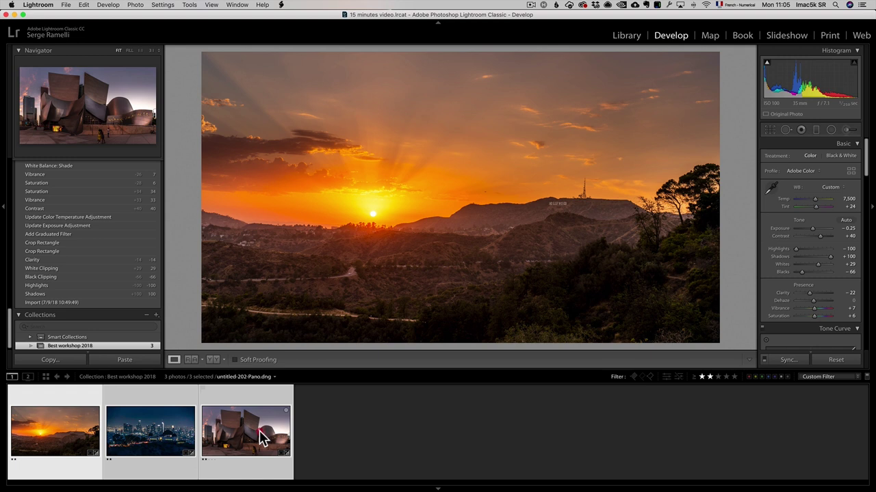
pyautogui.rightClick(259, 431)
# Start exporting the three photos and set the export destination folder to the Desktop
pyautogui.moveTo(290, 444)
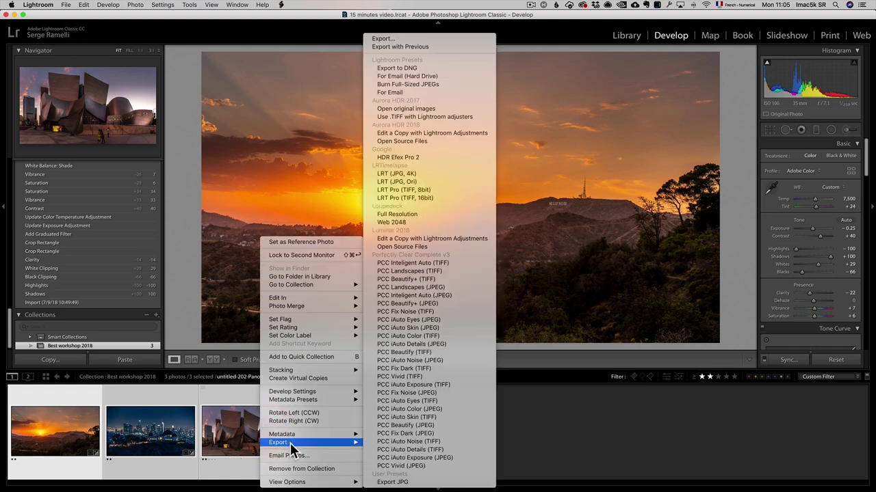
pyautogui.click(418, 38)
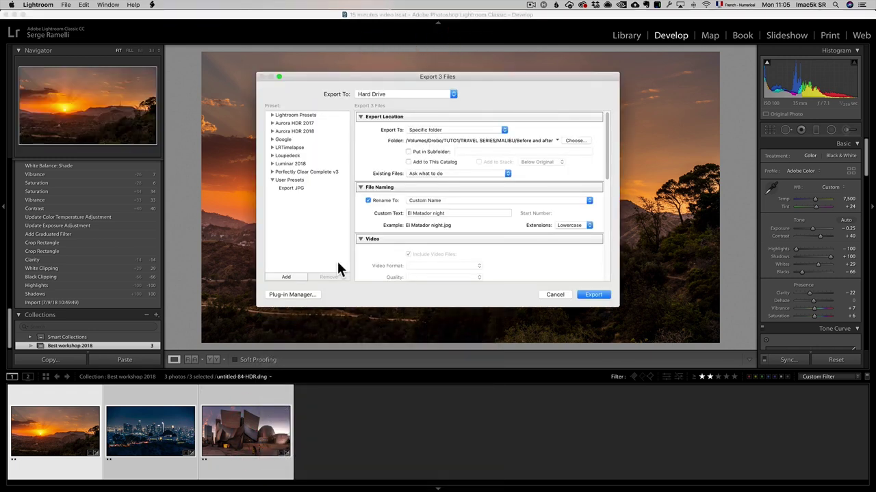
pyautogui.click(574, 141)
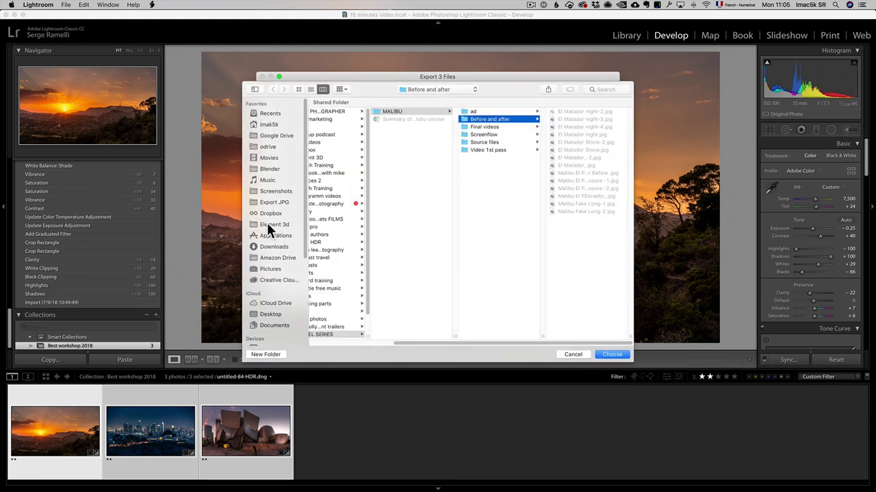
pyautogui.click(270, 315)
pyautogui.click(620, 354)
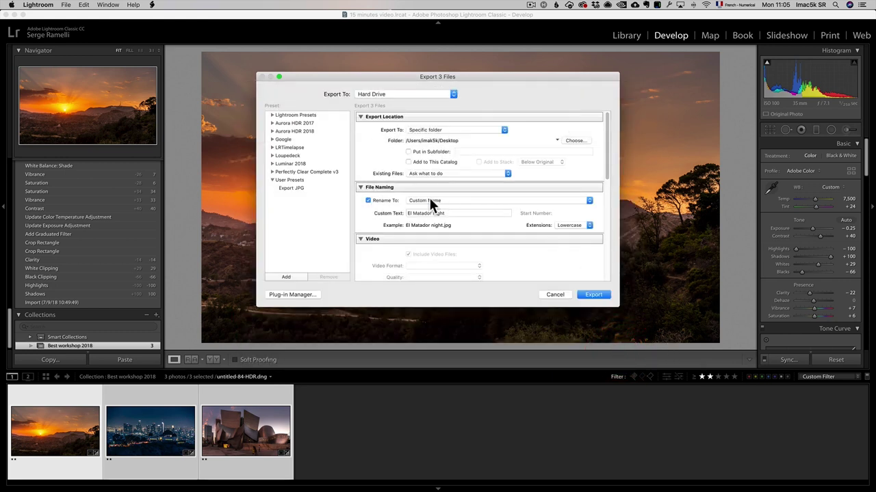
# Name the files 'Los Angeles', resize to 2500 px long edge, and export
pyautogui.click(453, 213)
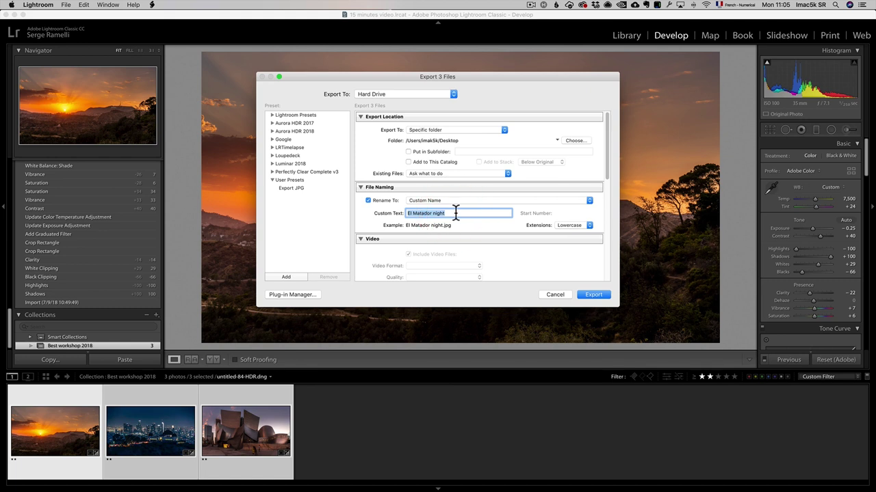
pyautogui.write('Los Angeles')
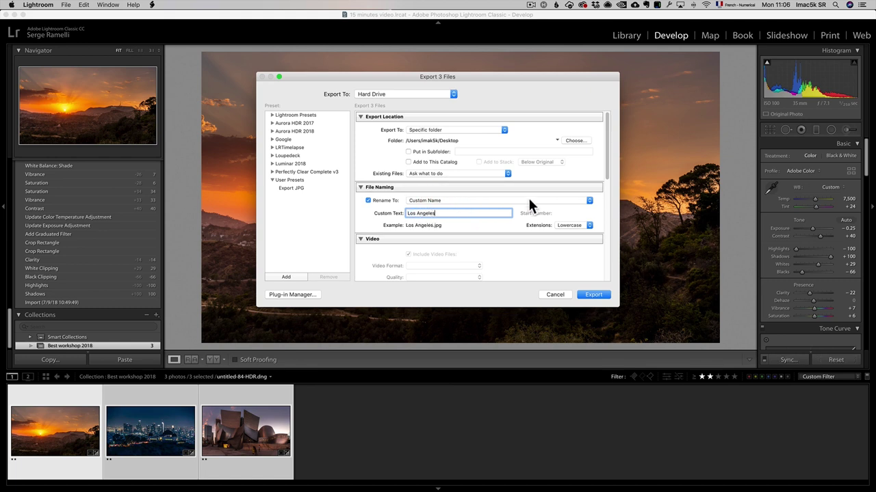
pyautogui.scroll(-4, 530, 185)
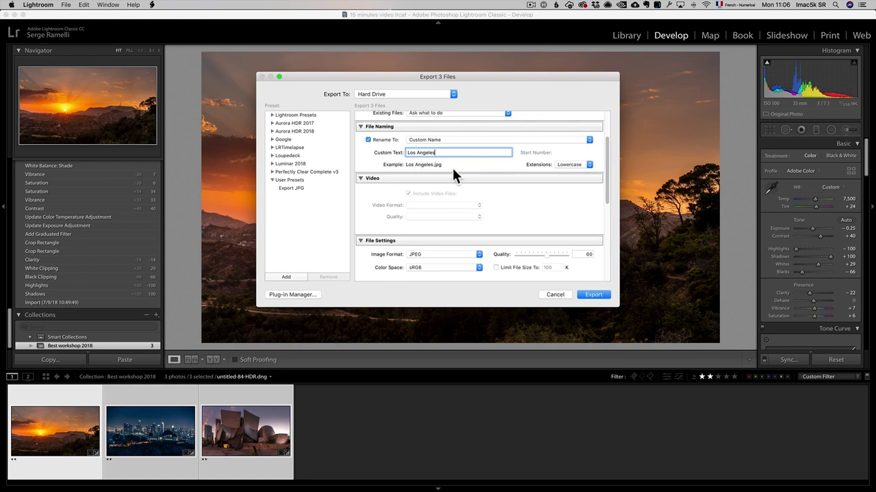
pyautogui.scroll(-2, 427, 218)
pyautogui.scroll(-5, 421, 229)
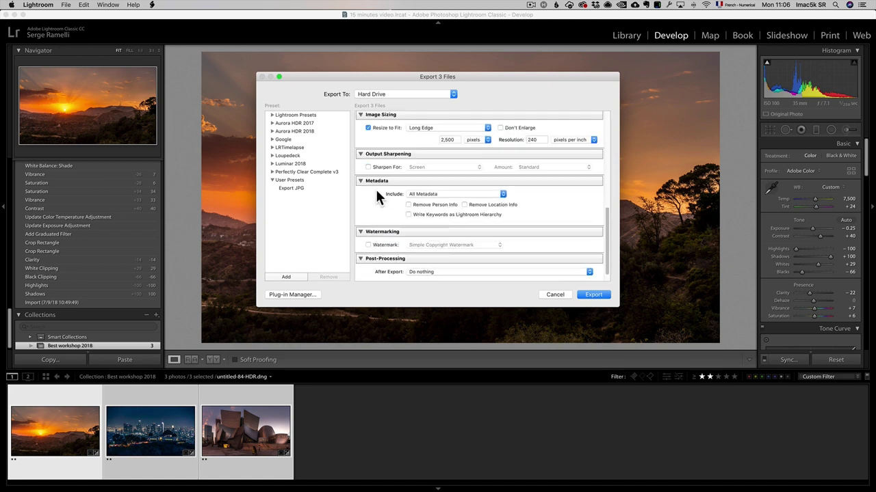
pyautogui.scroll(1, 383, 171)
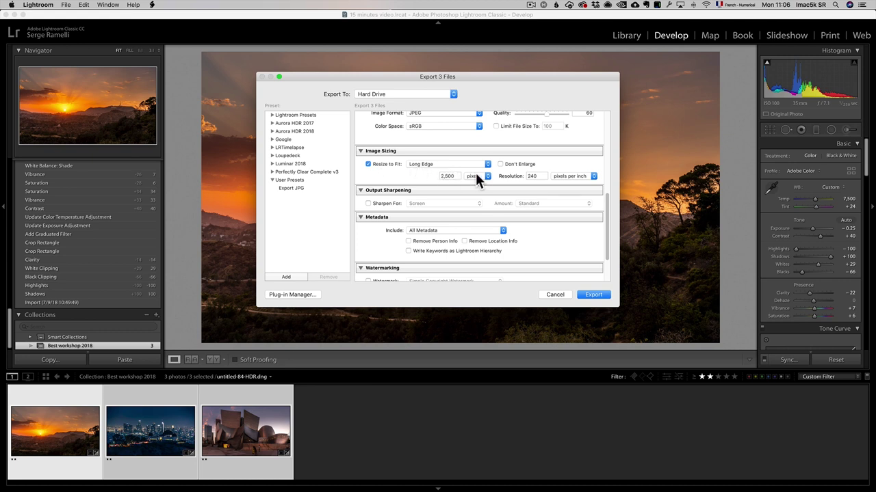
pyautogui.click(592, 296)
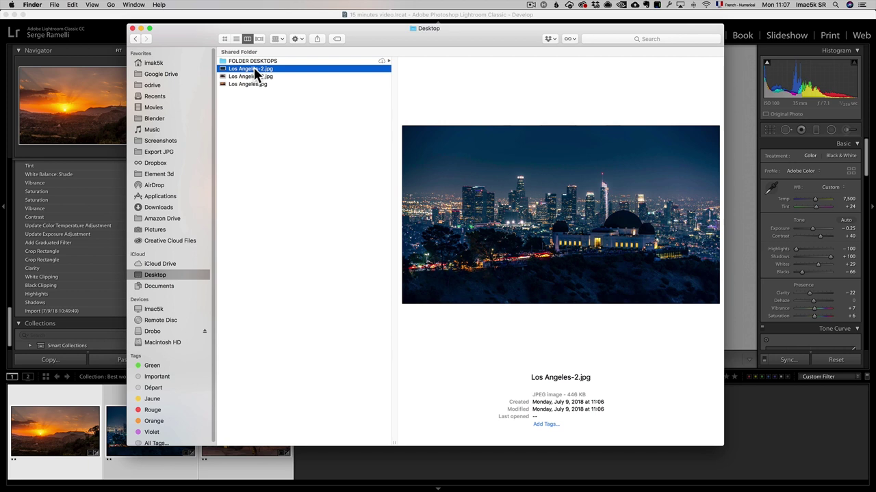
# Quick Look through Los Angeles-2.jpg, Los Angeles-3.jpg and Los Angeles.jpg, then close the preview
pyautogui.press('space')
pyautogui.press('Down')
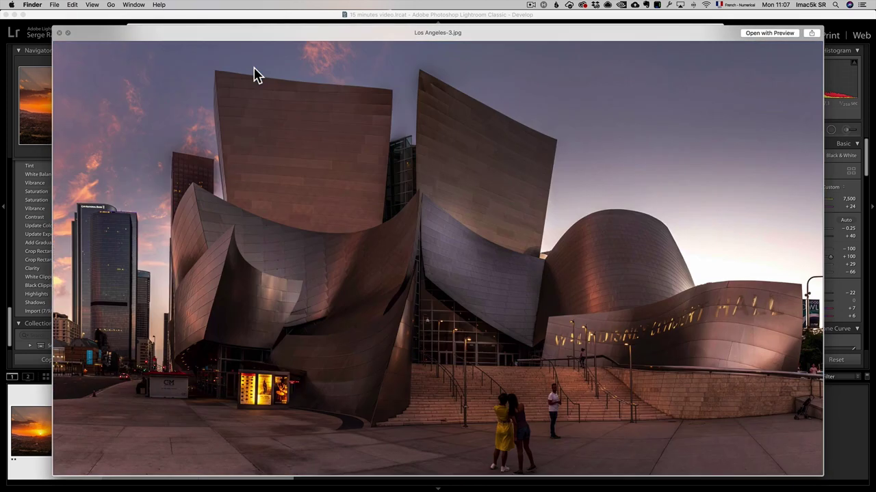
pyautogui.press('Down')
pyautogui.press('space')
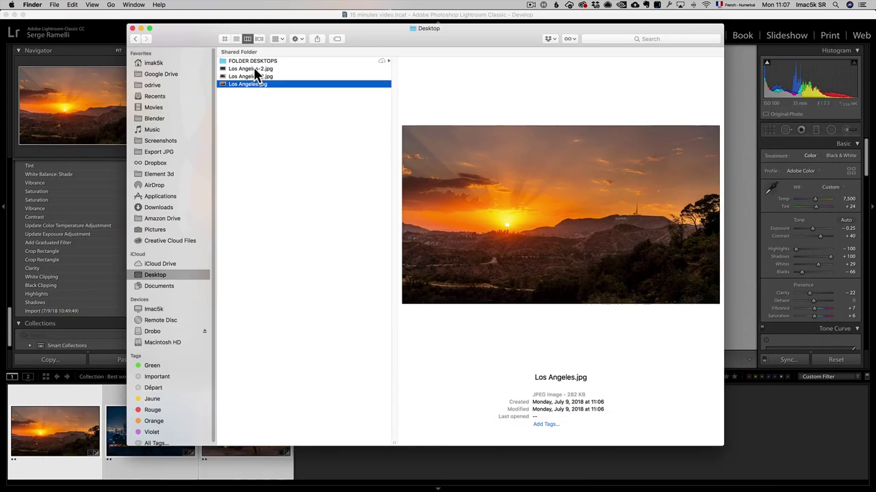